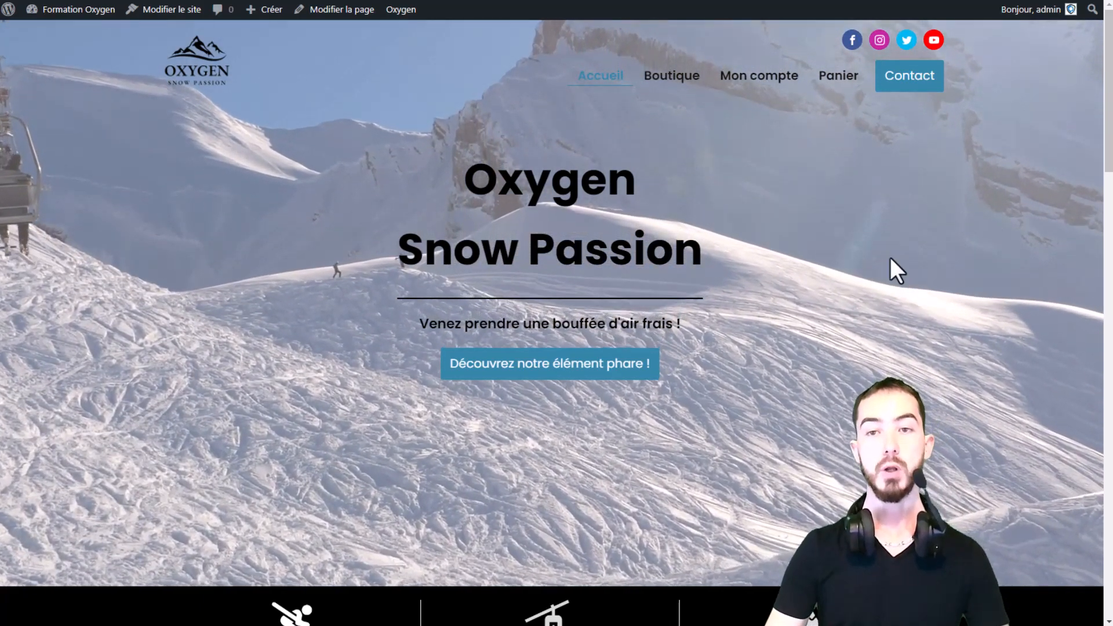
- Browse the shop to the Snow scoot product and view its Matériel category page
click(671, 77)
scroll(675, 160, down, 3)
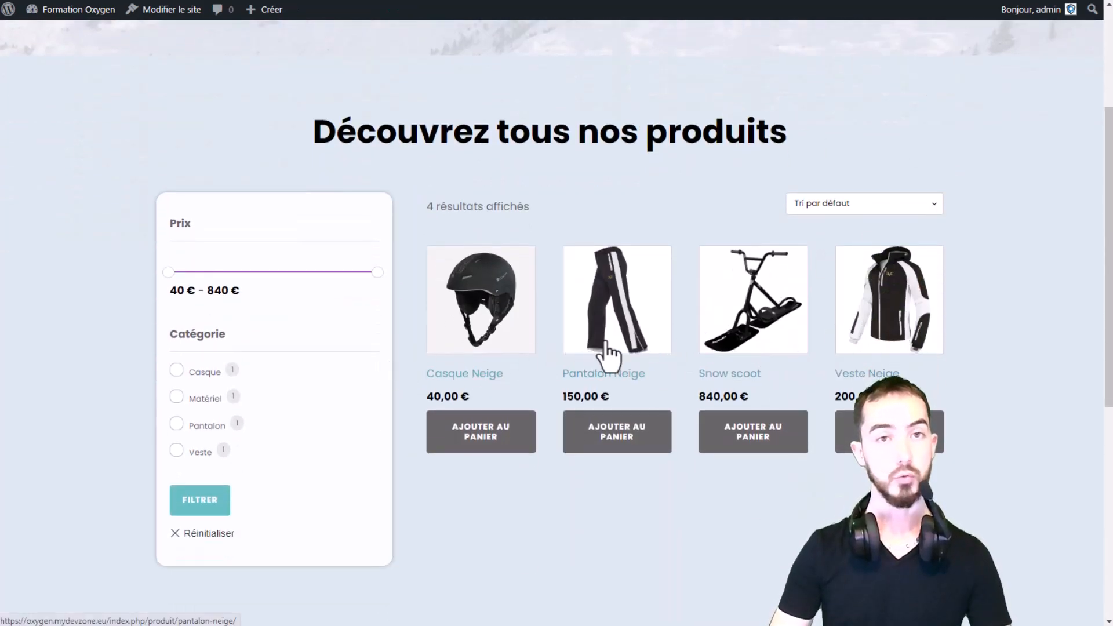
click(772, 325)
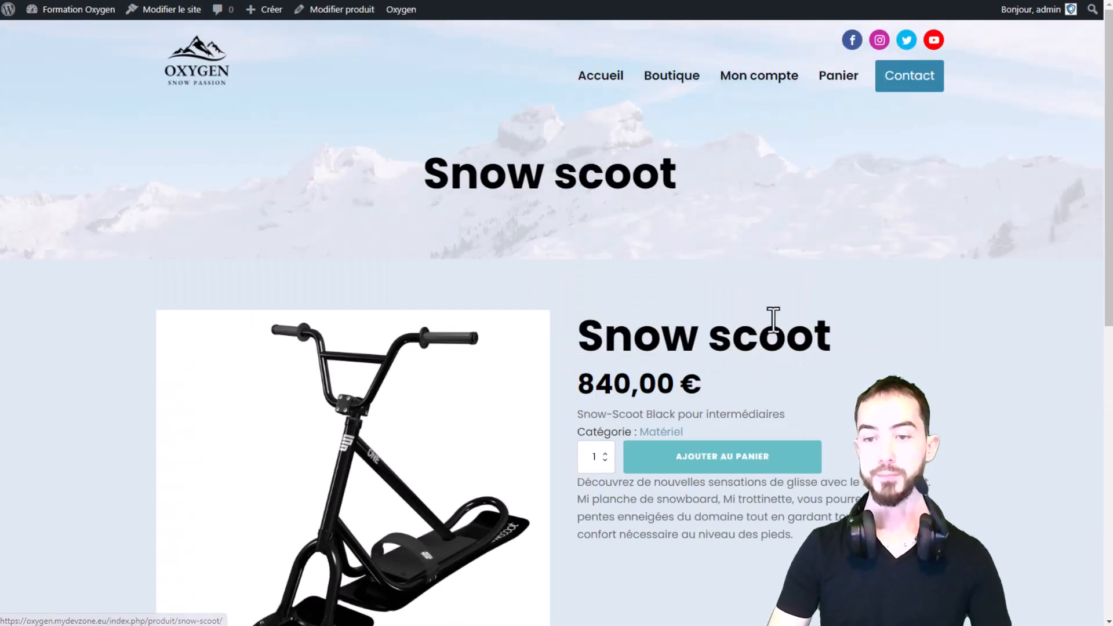
scroll(810, 174, down, 3)
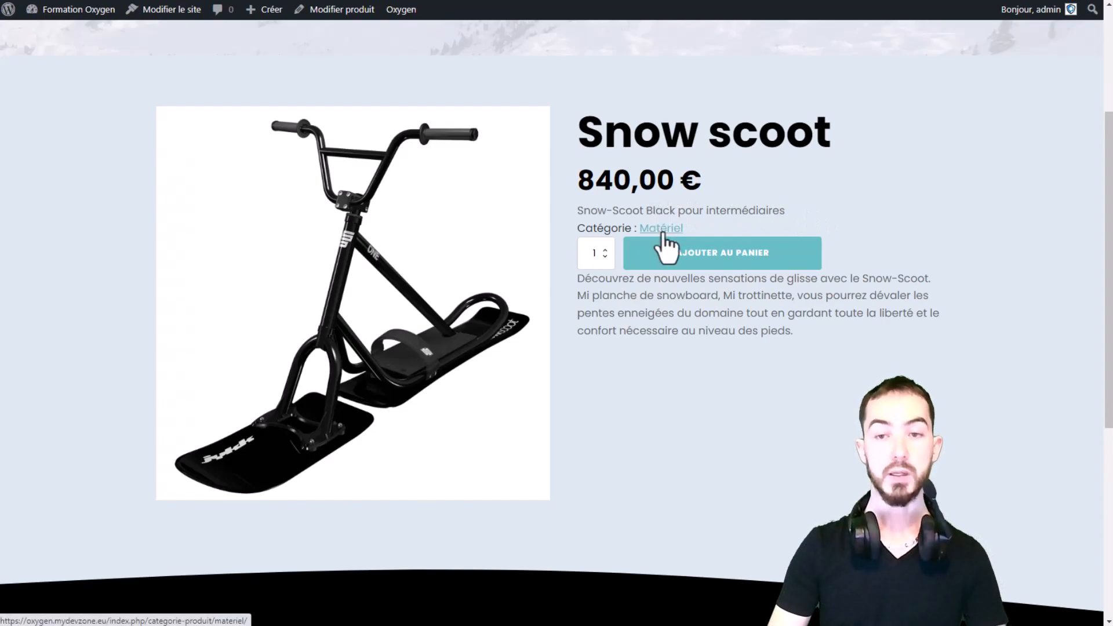
click(662, 229)
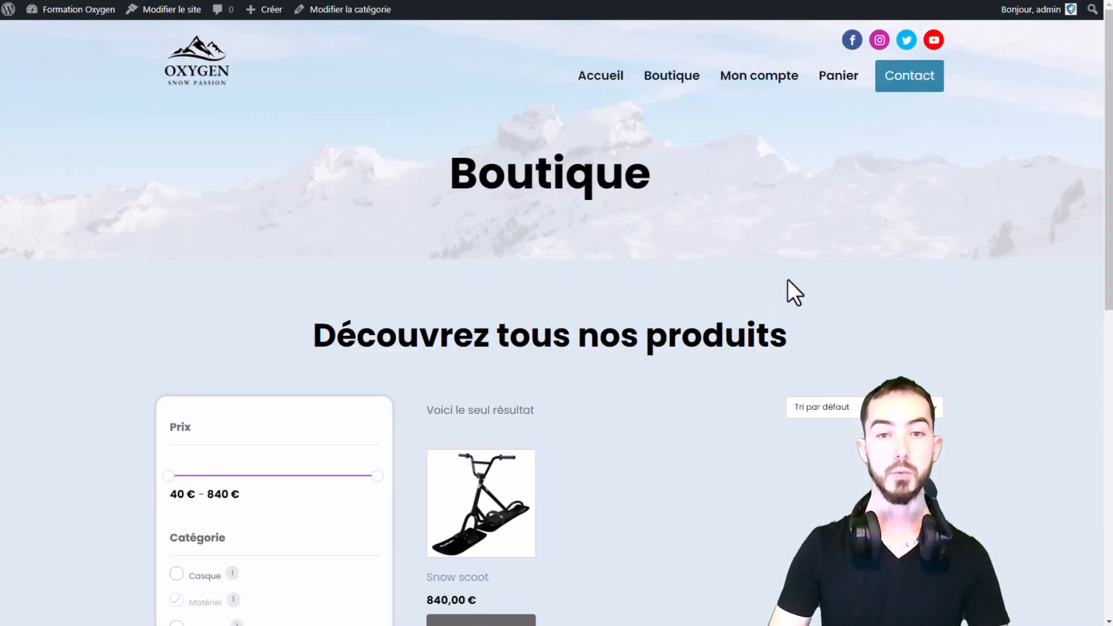
scroll(787, 280, down, 2)
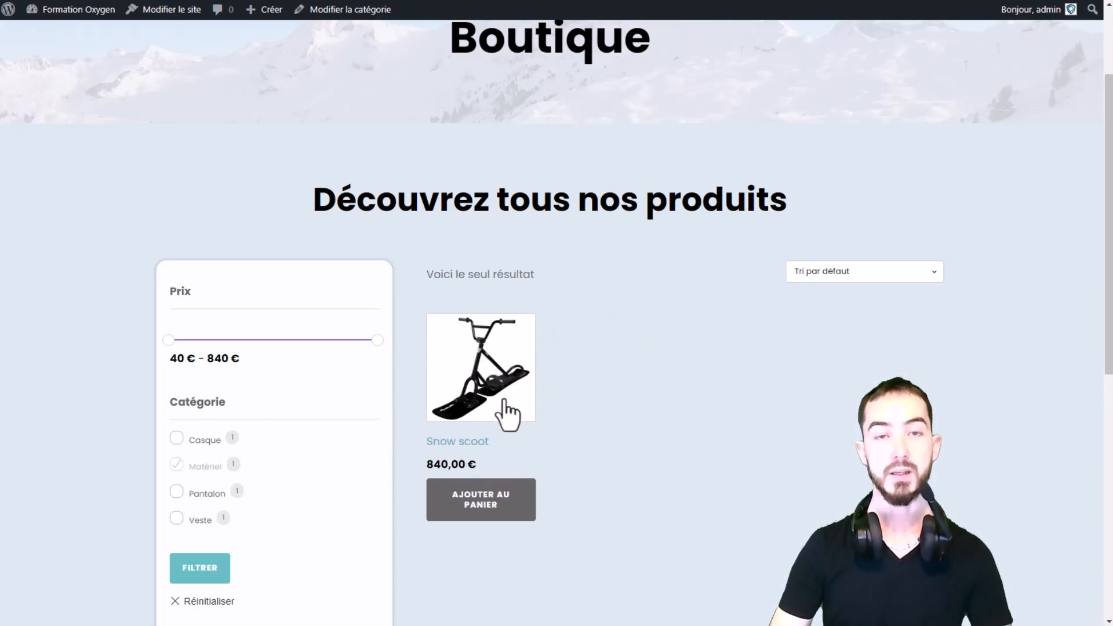
- Return to the shop, open the Pantalon Neige product and view its Pantalon category page
scroll(888, 240, up, 1)
scroll(888, 239, up, 2)
click(681, 79)
scroll(641, 442, down, 2)
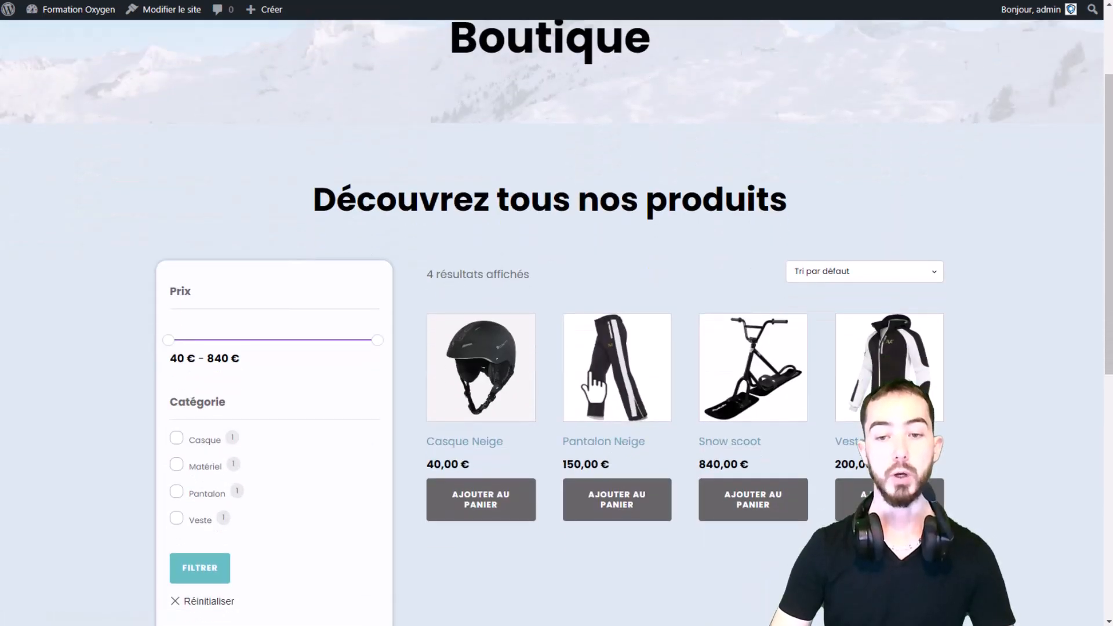
click(560, 397)
click(663, 414)
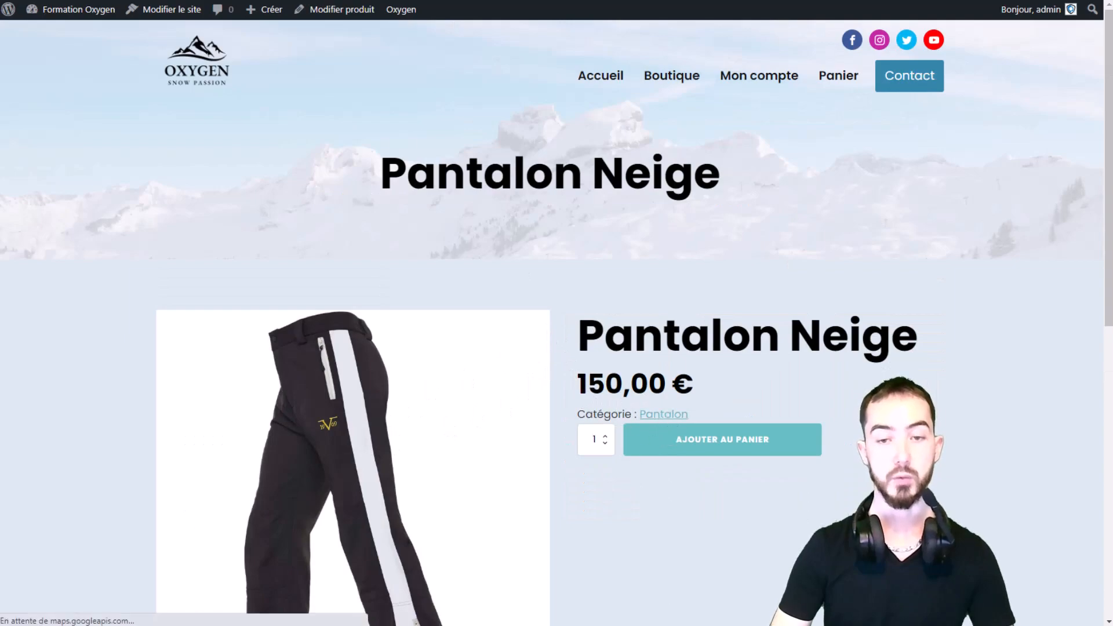
scroll(536, 360, down, 2)
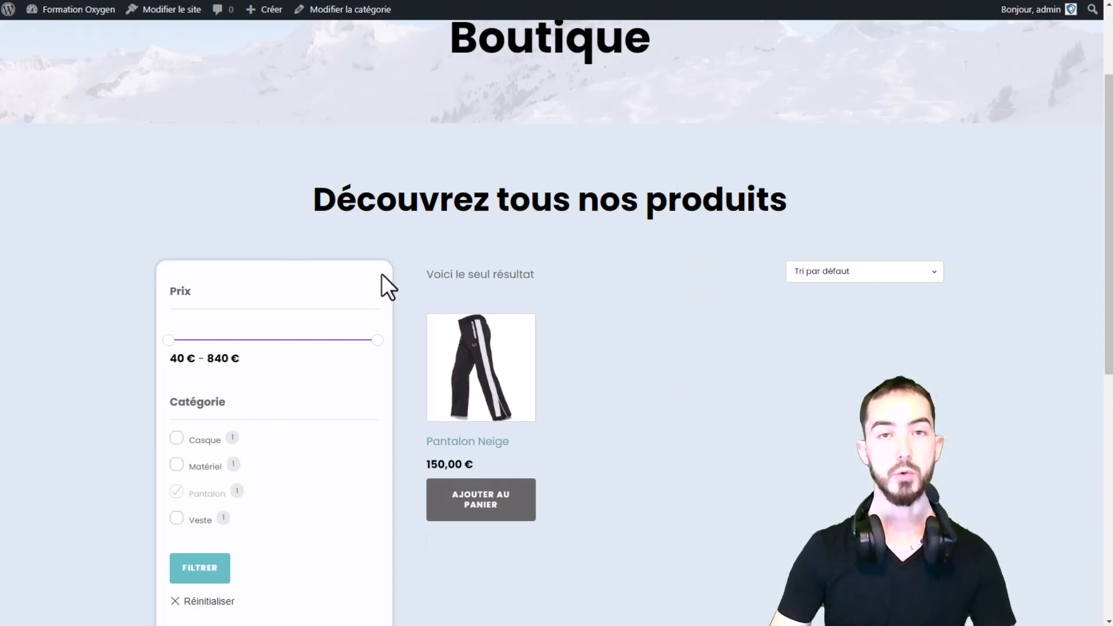
- Go to the WordPress dashboard and open the list of Oxygen templates
click(51, 9)
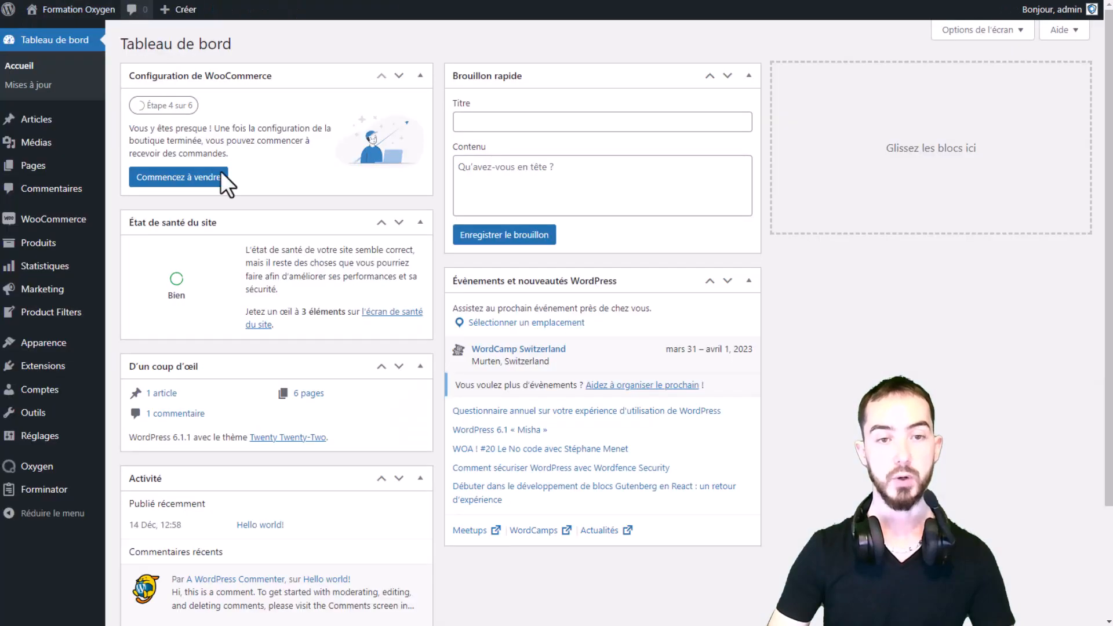
mouse_move(46, 476)
click(133, 487)
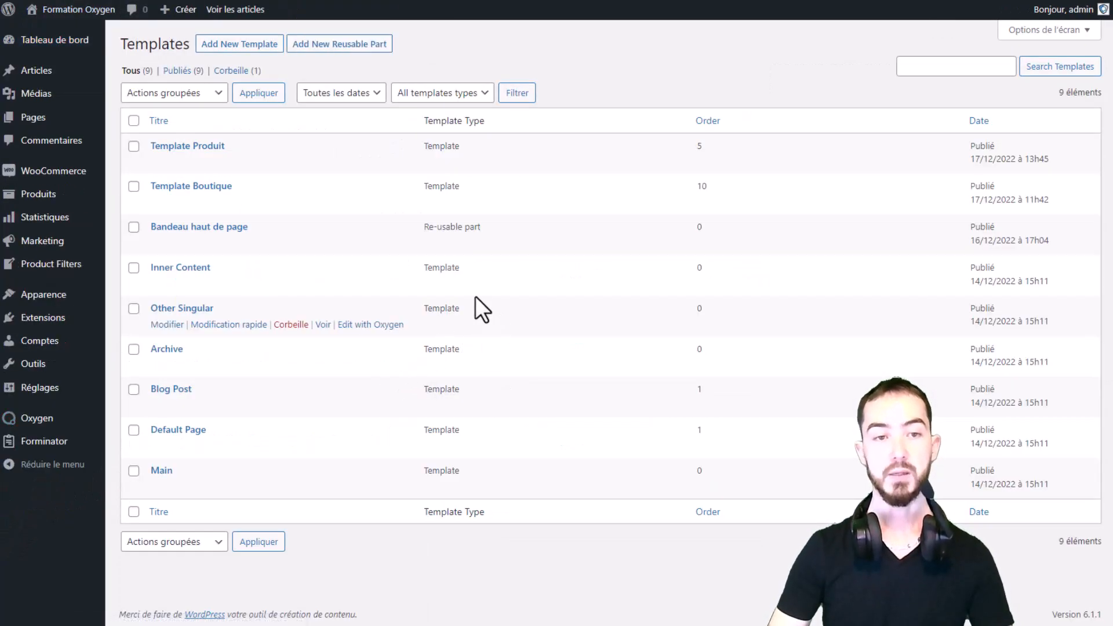
- Create a new template titled "Template catégorie matériel" that inherits its design from Main
click(243, 46)
click(303, 75)
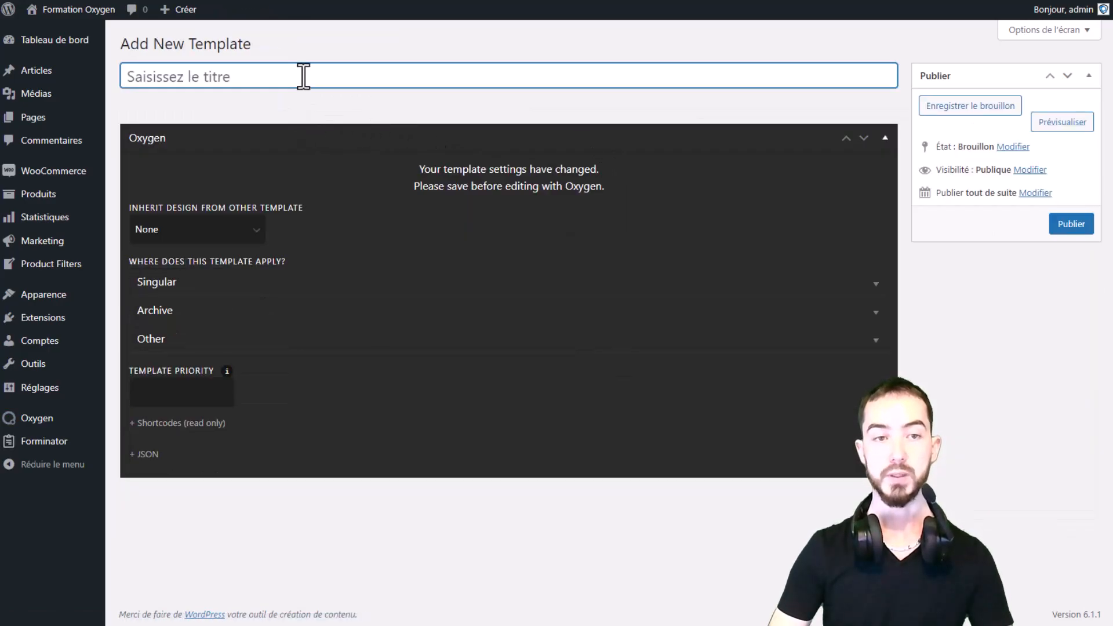
text(Template catégorie matériel)
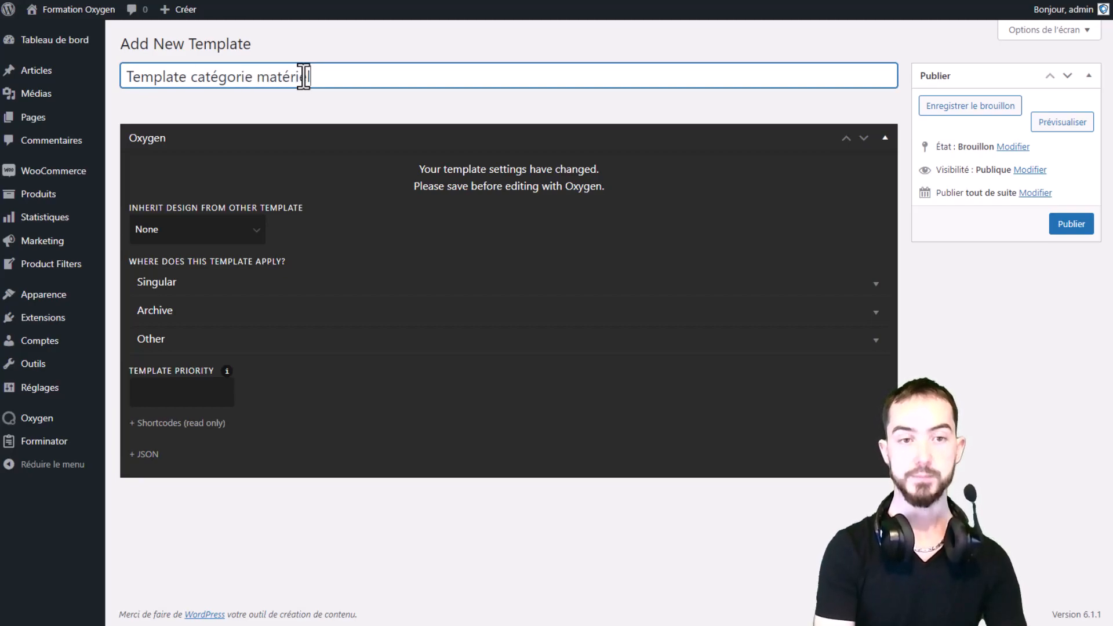
click(247, 232)
click(161, 290)
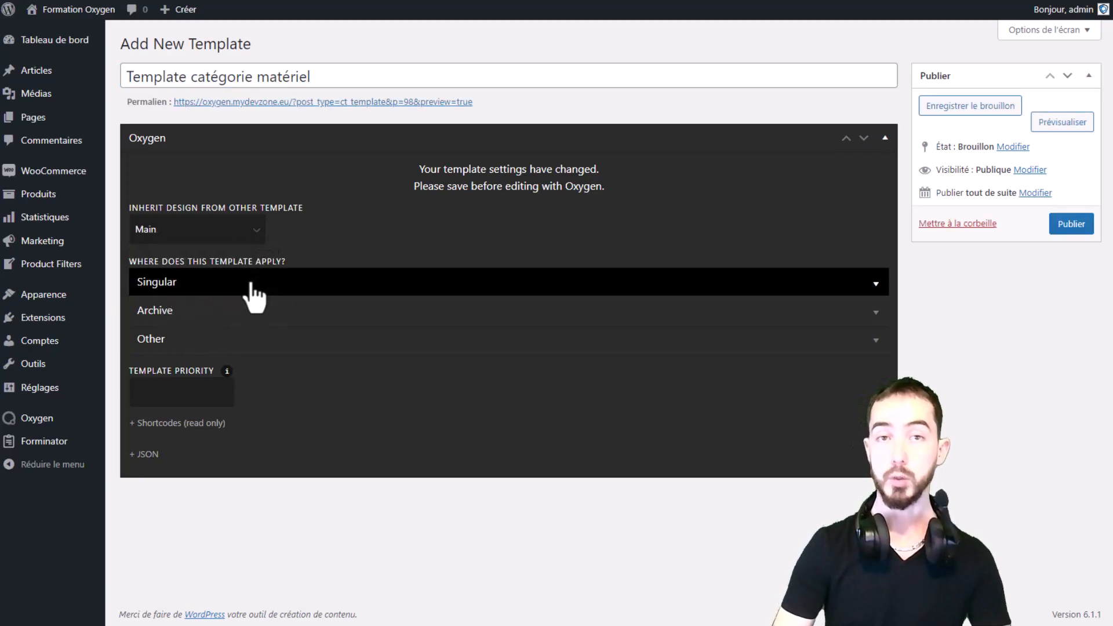
click(298, 284)
scroll(295, 290, down, 1)
scroll(246, 223, down, 1)
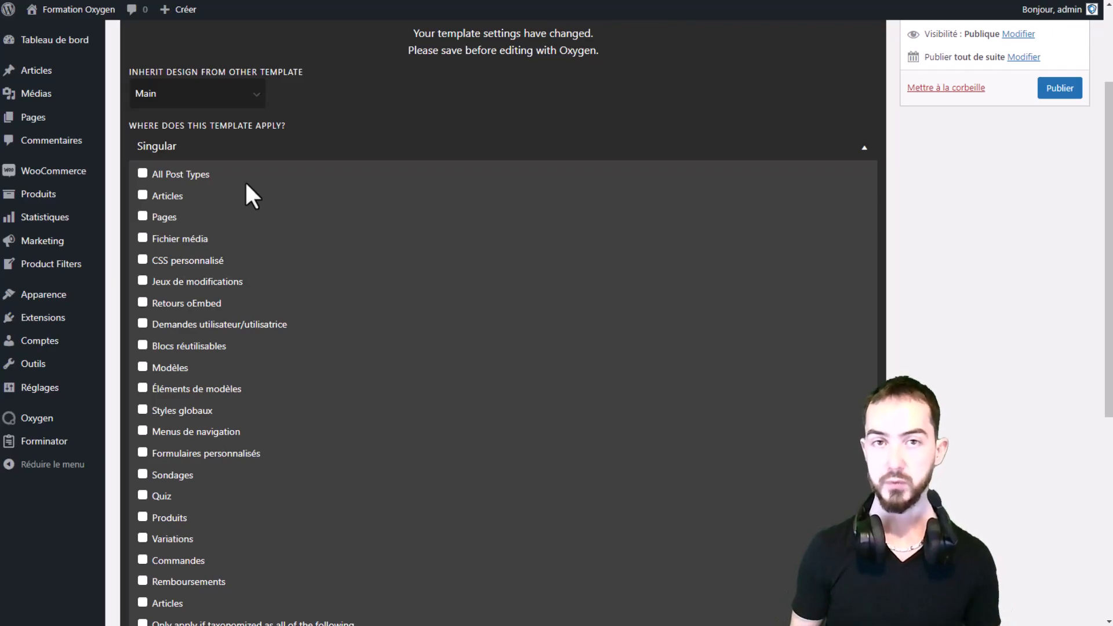
click(287, 152)
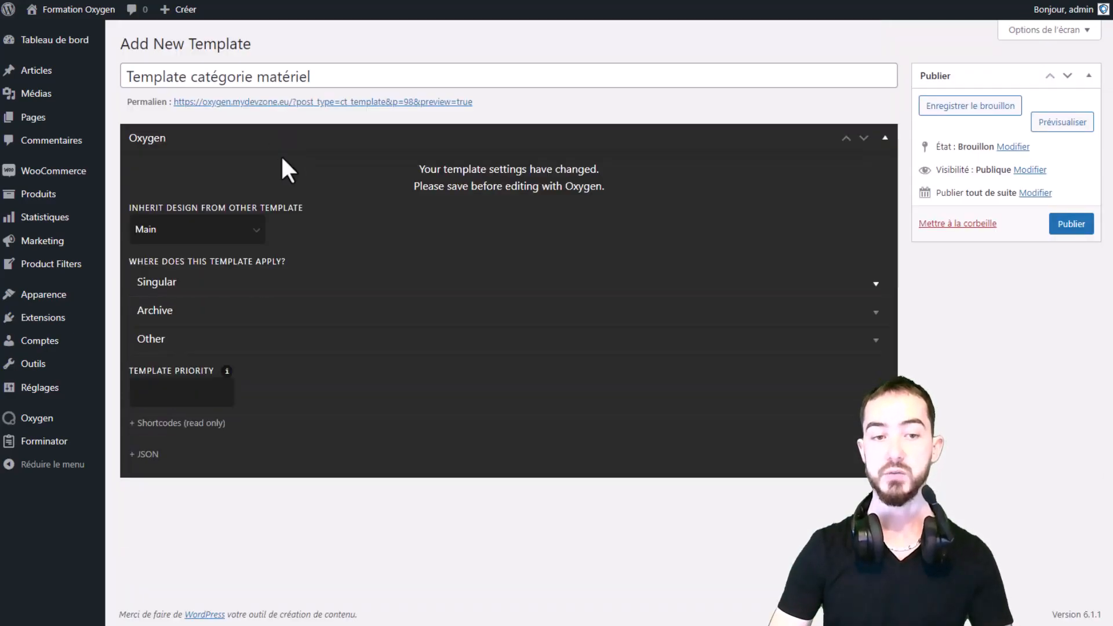
- Apply the template to archives of the Matériel product taxonomy and set its priority to 11
click(254, 318)
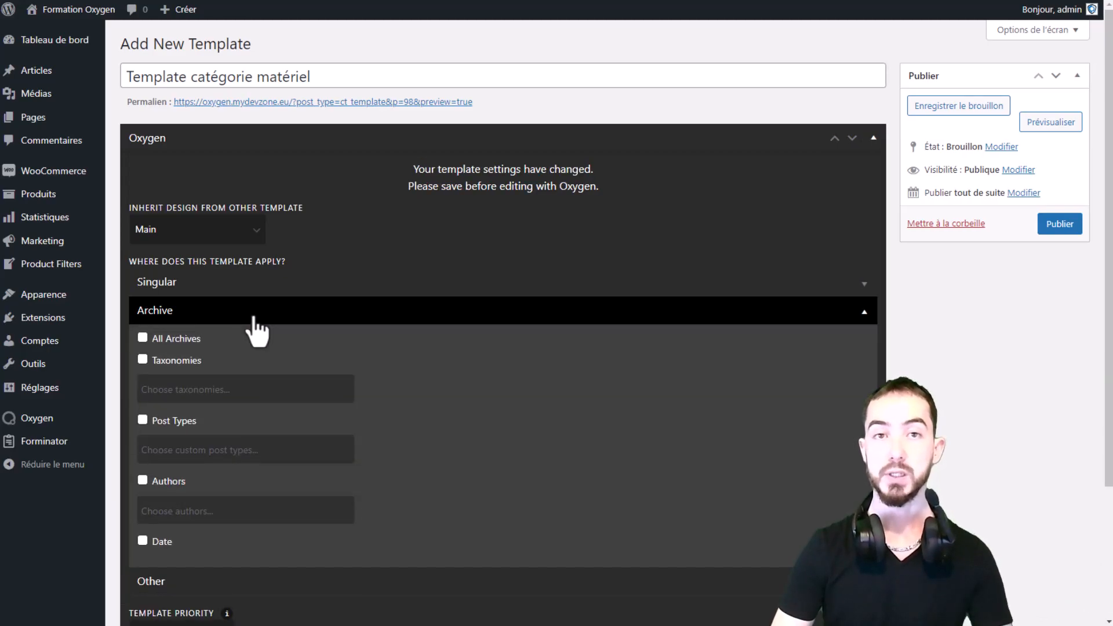
scroll(313, 319, down, 1)
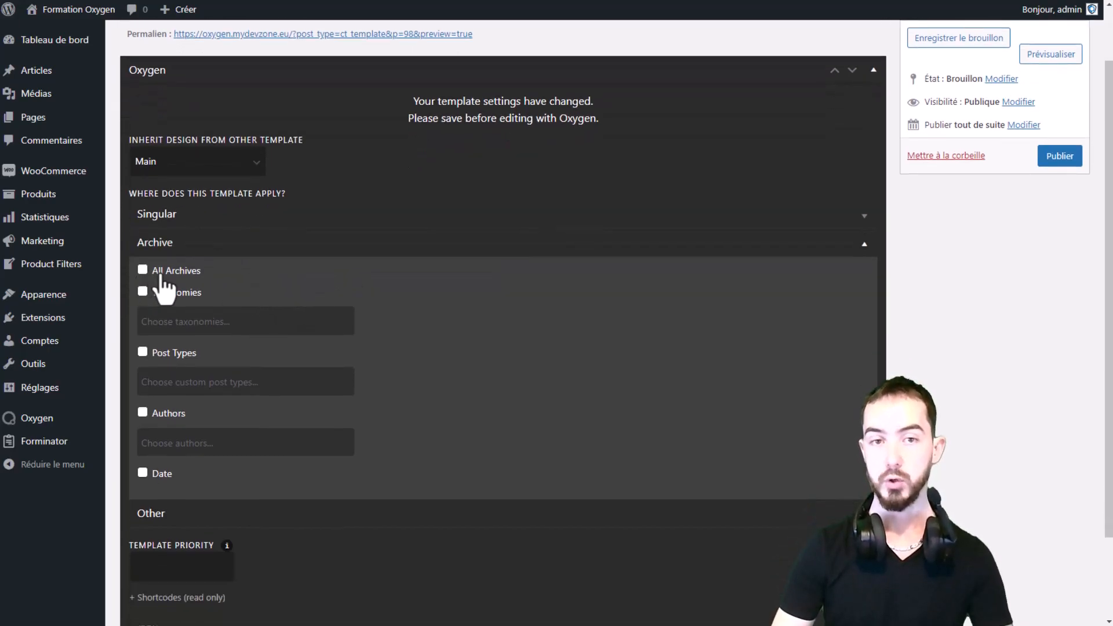
scroll(177, 272, down, 1)
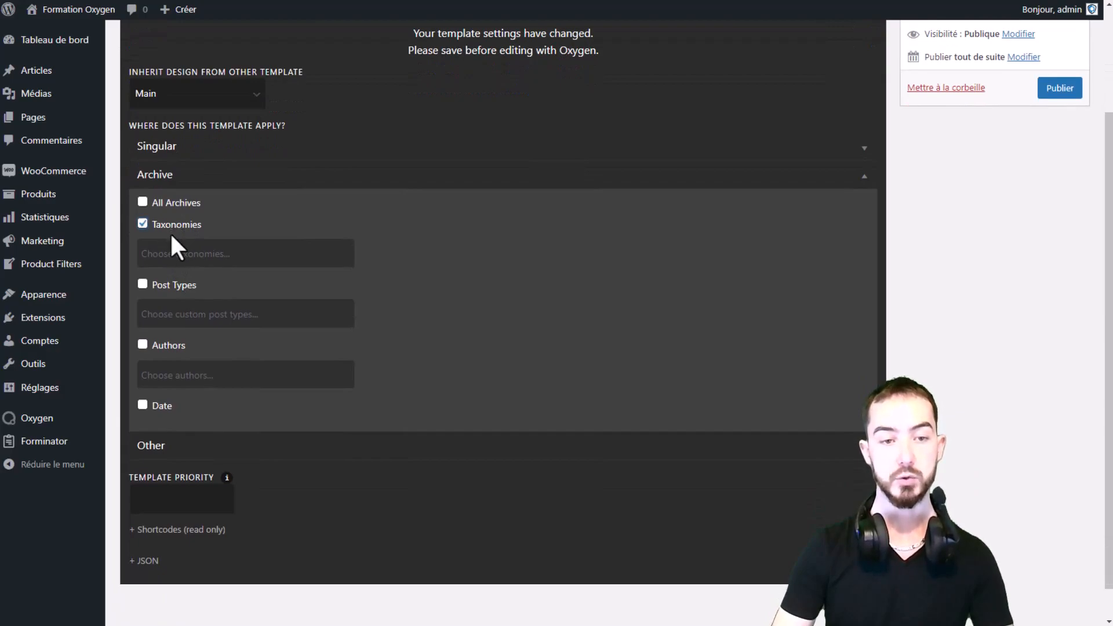
click(174, 256)
scroll(259, 300, down, 5)
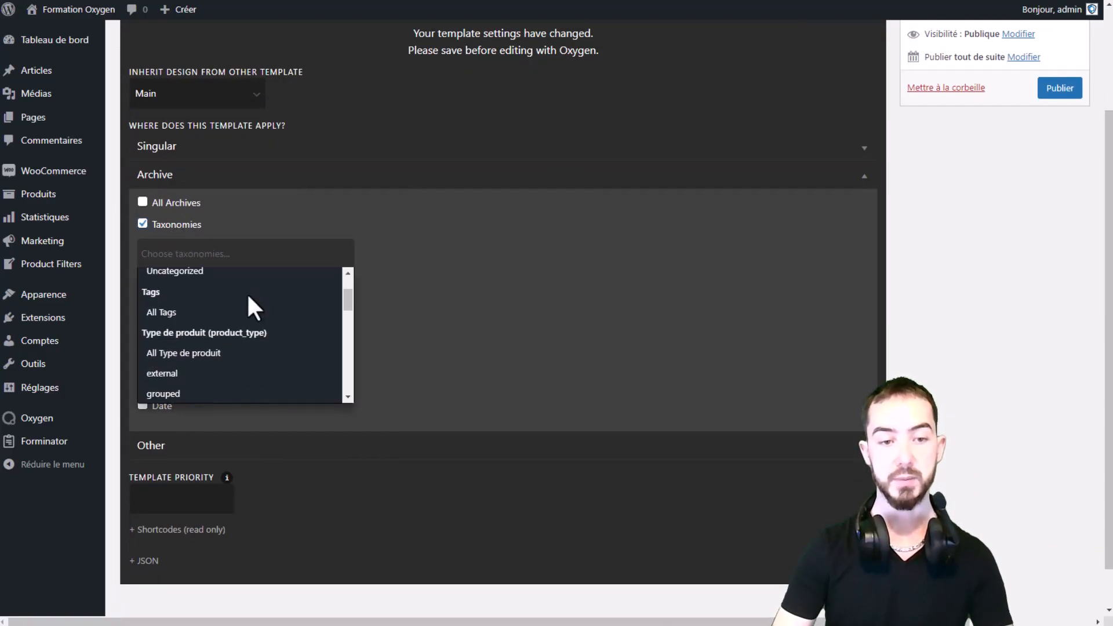
scroll(242, 322, down, 5)
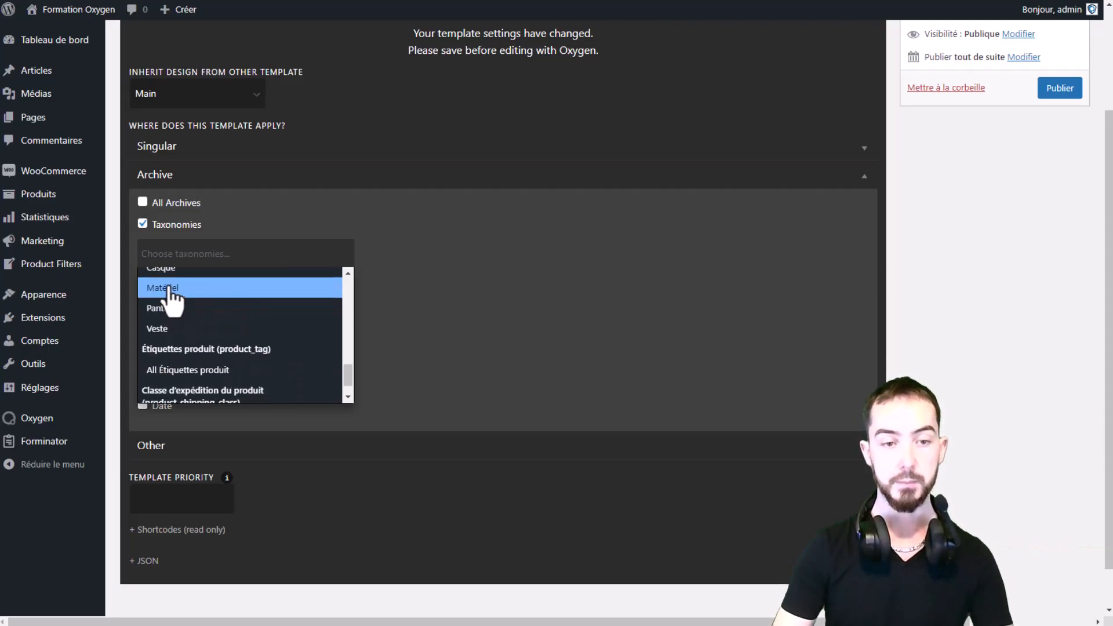
click(172, 290)
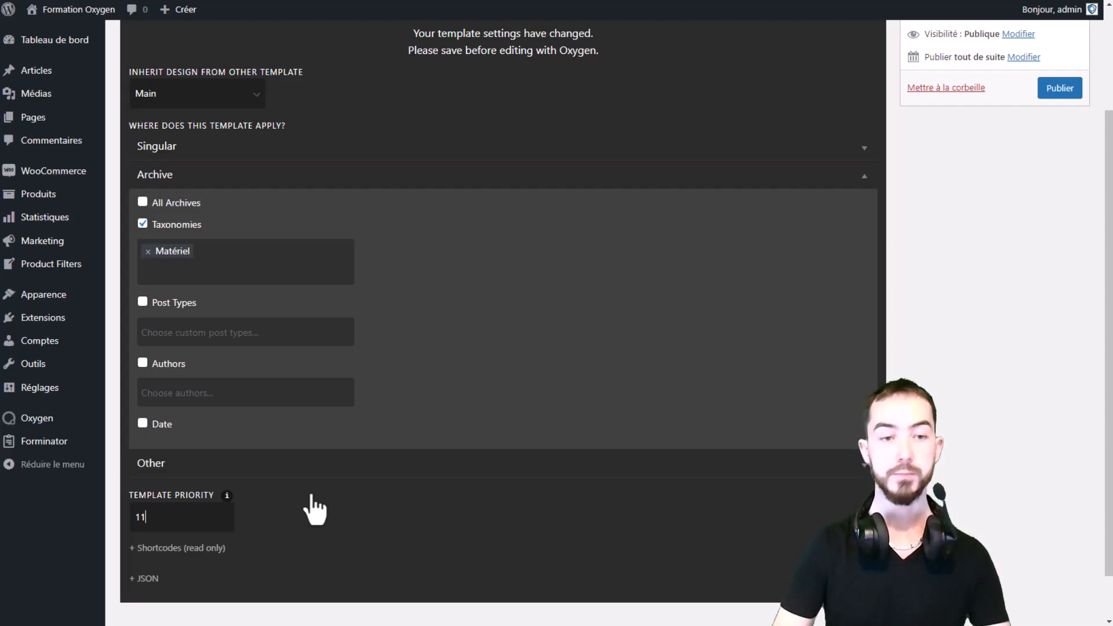
- Publish the material category template and open it in the Oxygen builder
scroll(1029, 268, up, 3)
click(1060, 225)
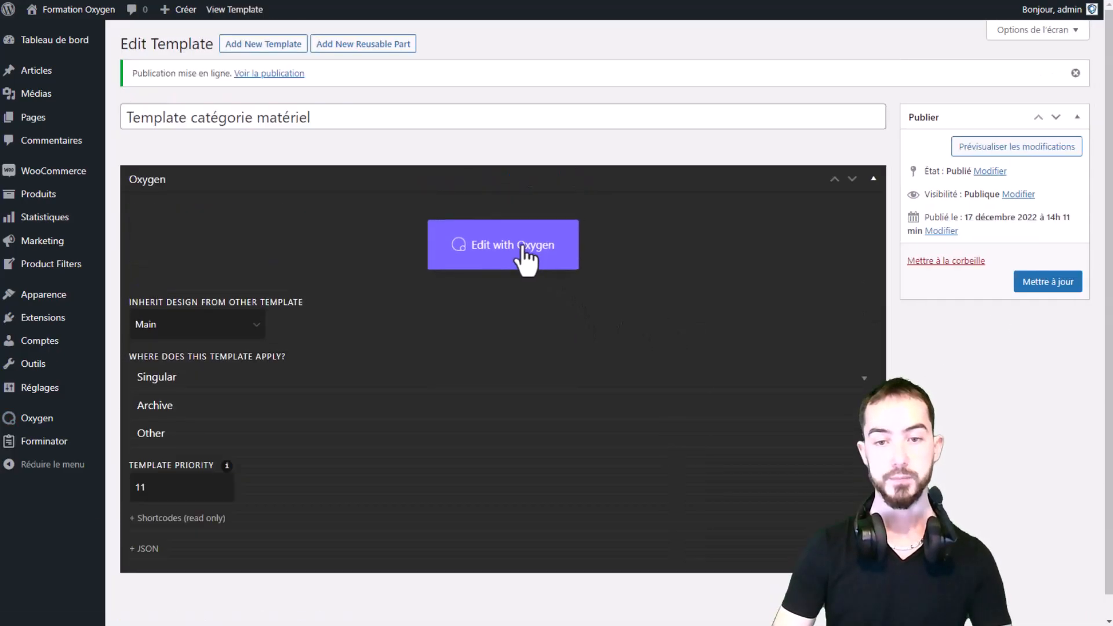
click(524, 246)
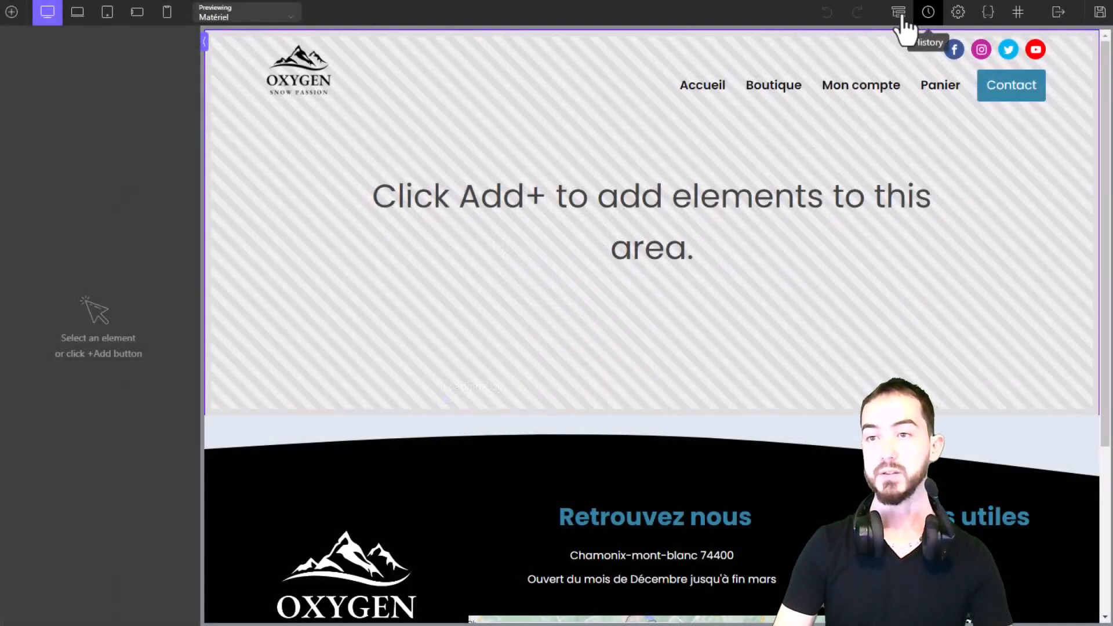
- Show the page structure and insert the reusable page header banner as editable elements in the inner content
click(900, 14)
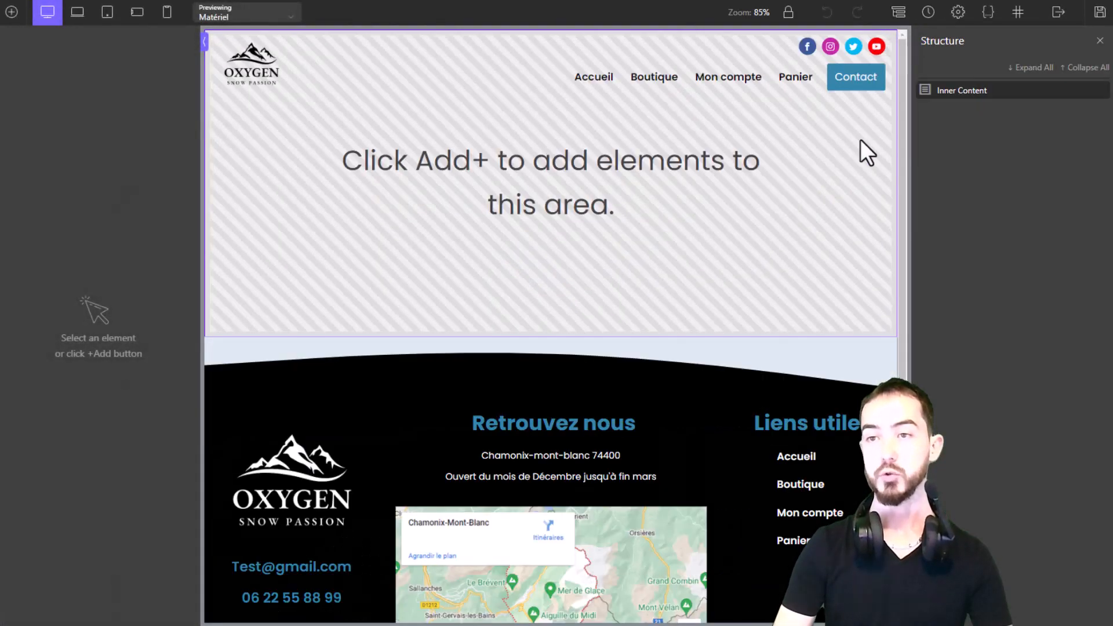
click(12, 13)
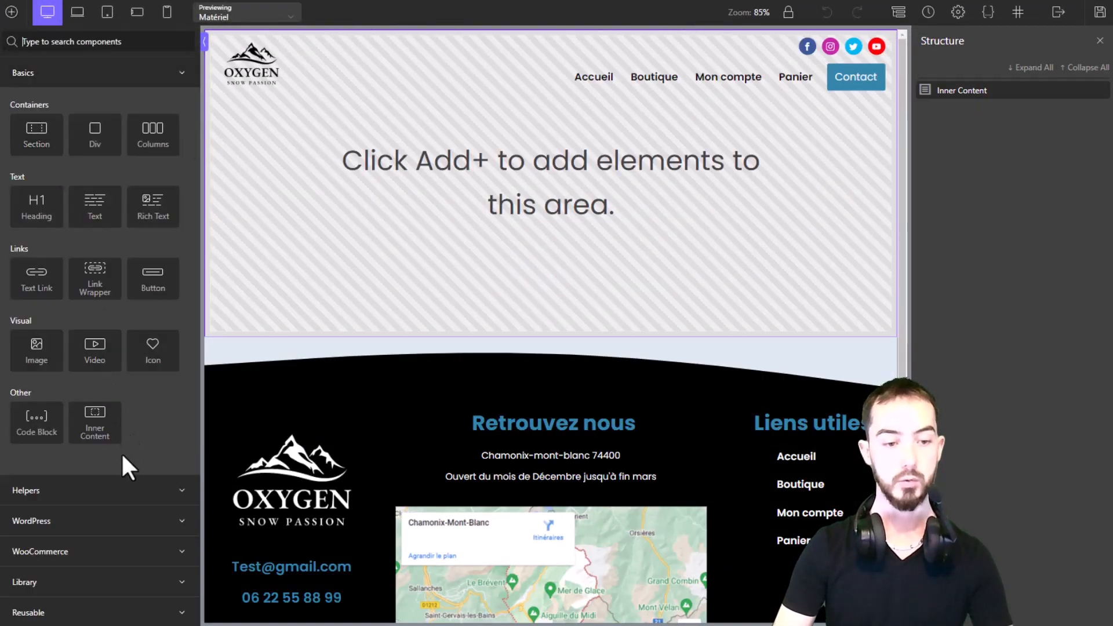
click(52, 611)
click(35, 341)
- Delete the dynamic title span nested inside the banner's heading
click(621, 168)
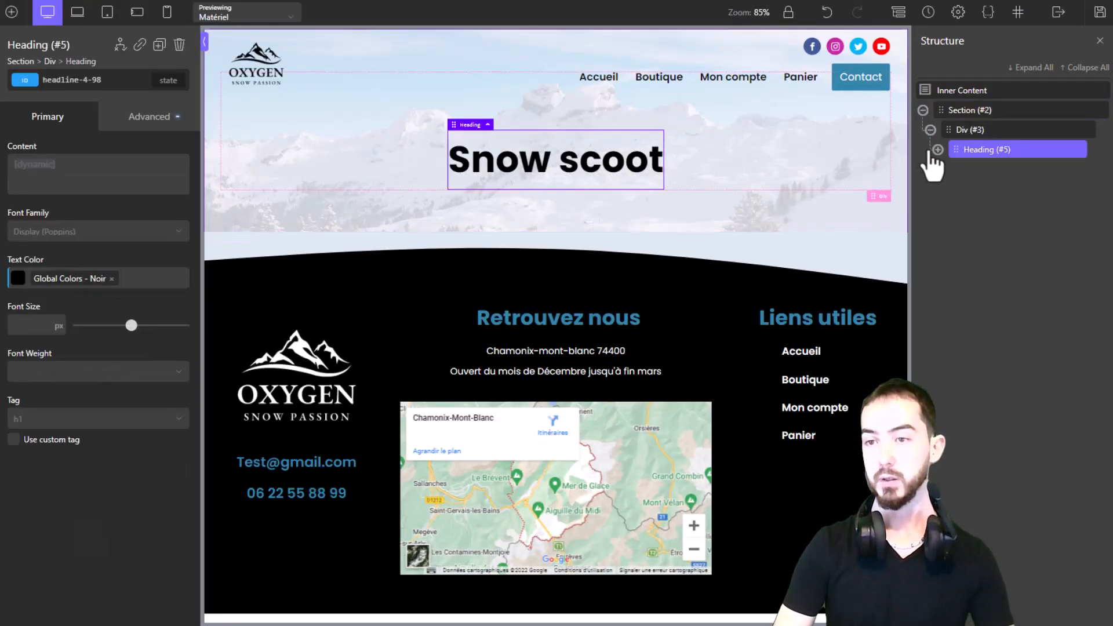
click(1003, 168)
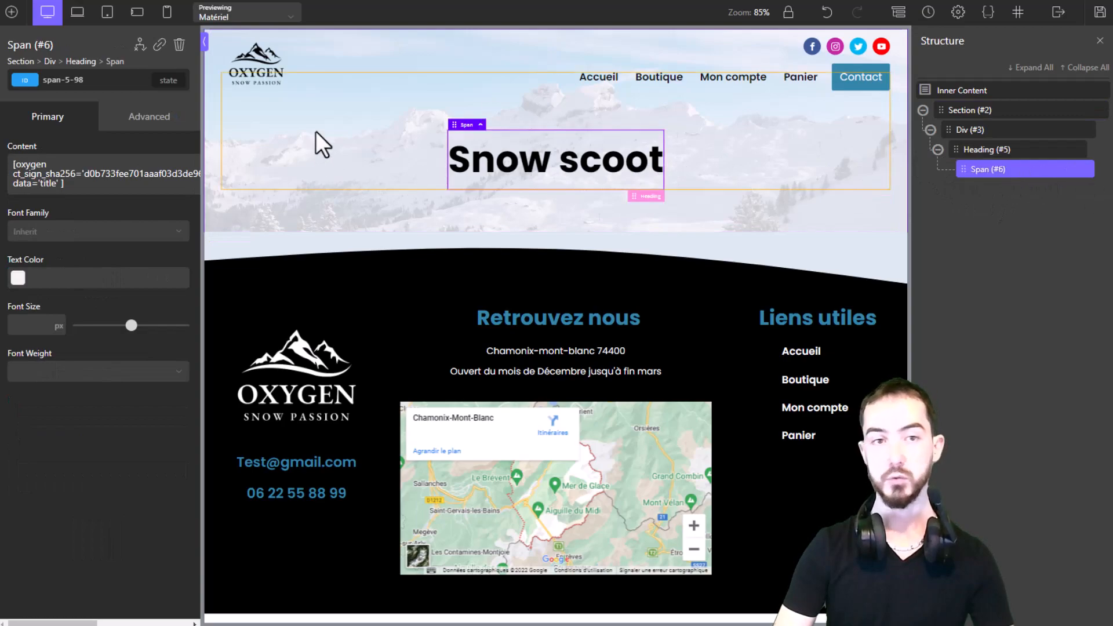
mouse_move(998, 176)
click(1084, 170)
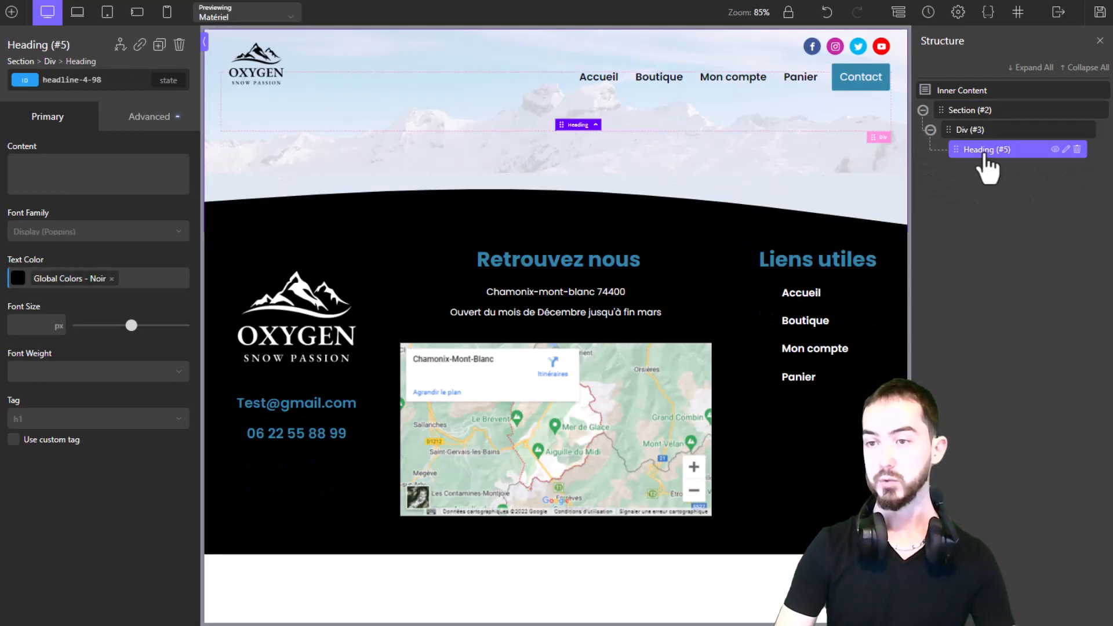
- Set the banner heading's text to "Tout notre matériel"
click(74, 170)
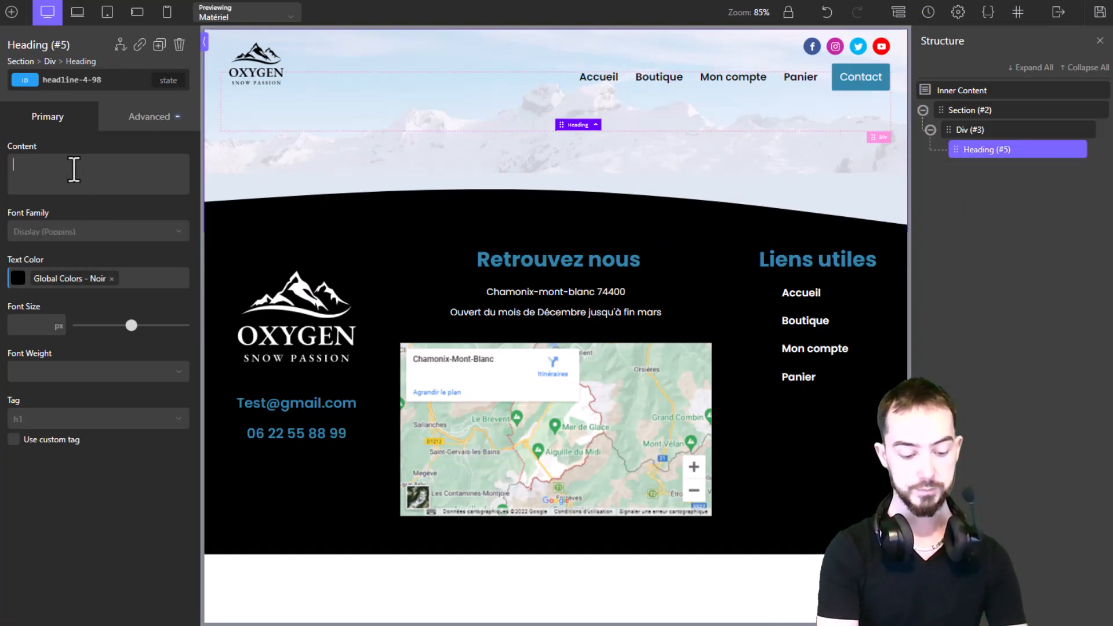
text(Gamme ma)
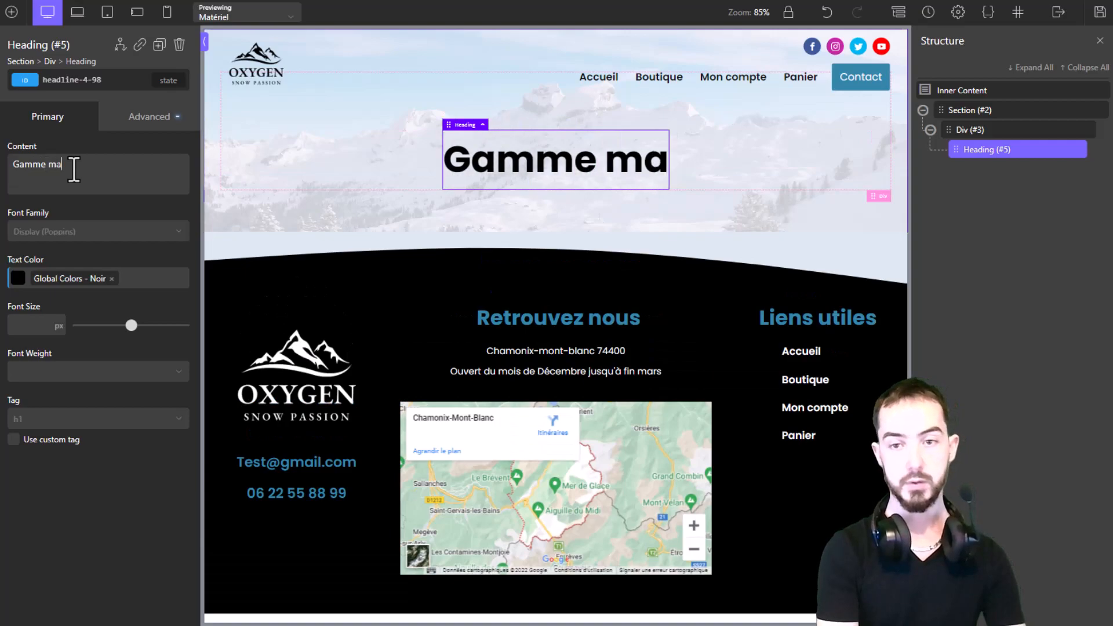
key(BackSpace)
text(Tout n)
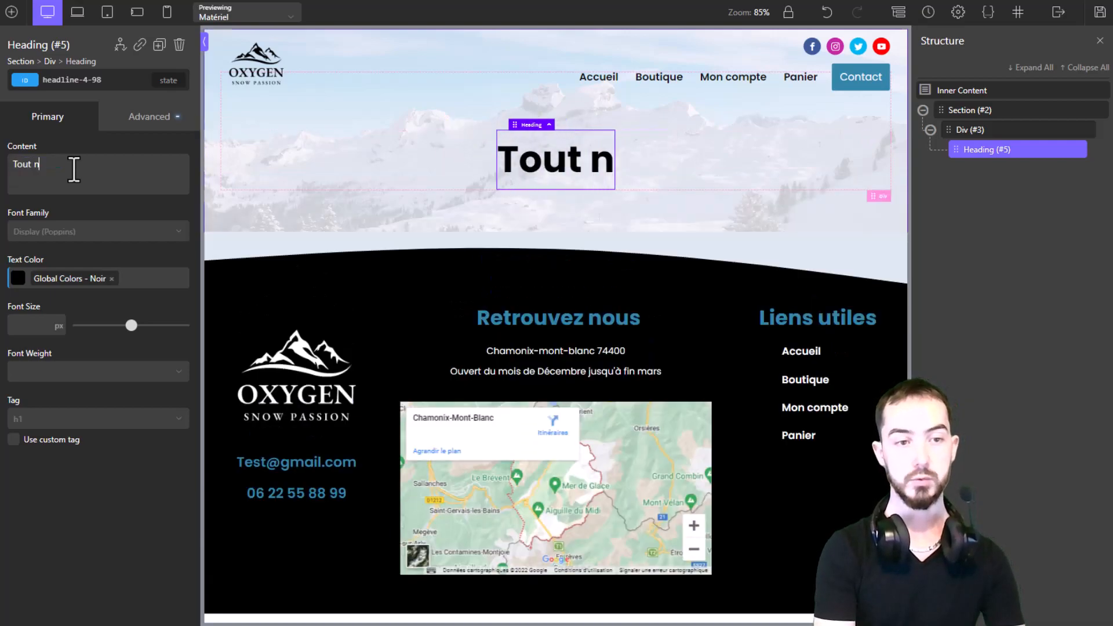
text(otre matériel)
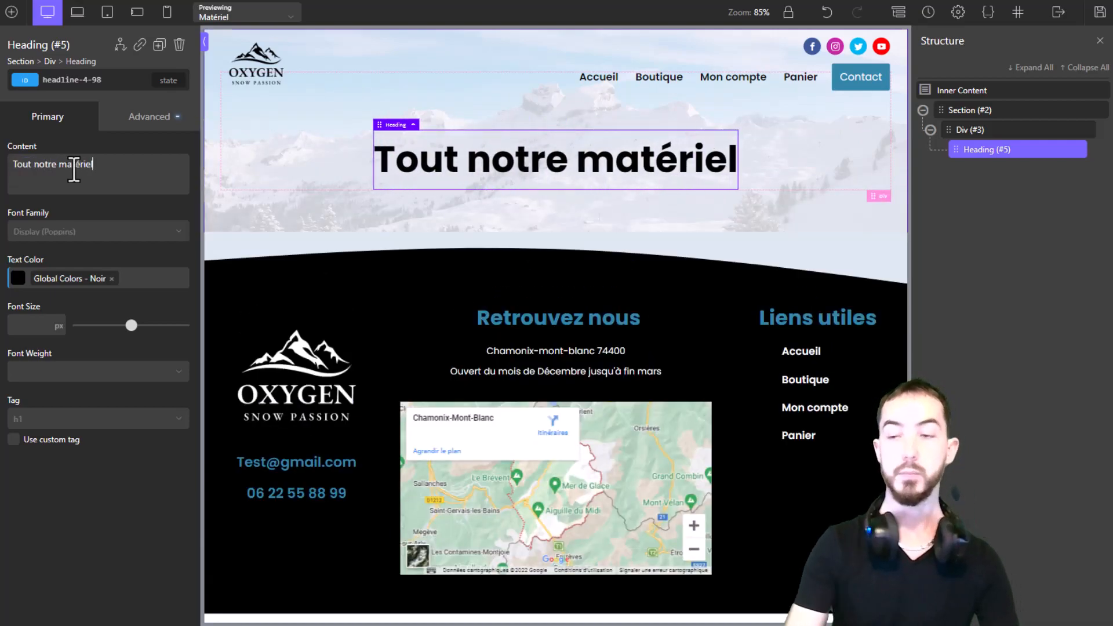
- Add a new section below the banner and set its background to the global color Bleu clair
click(986, 111)
click(12, 12)
text(sec)
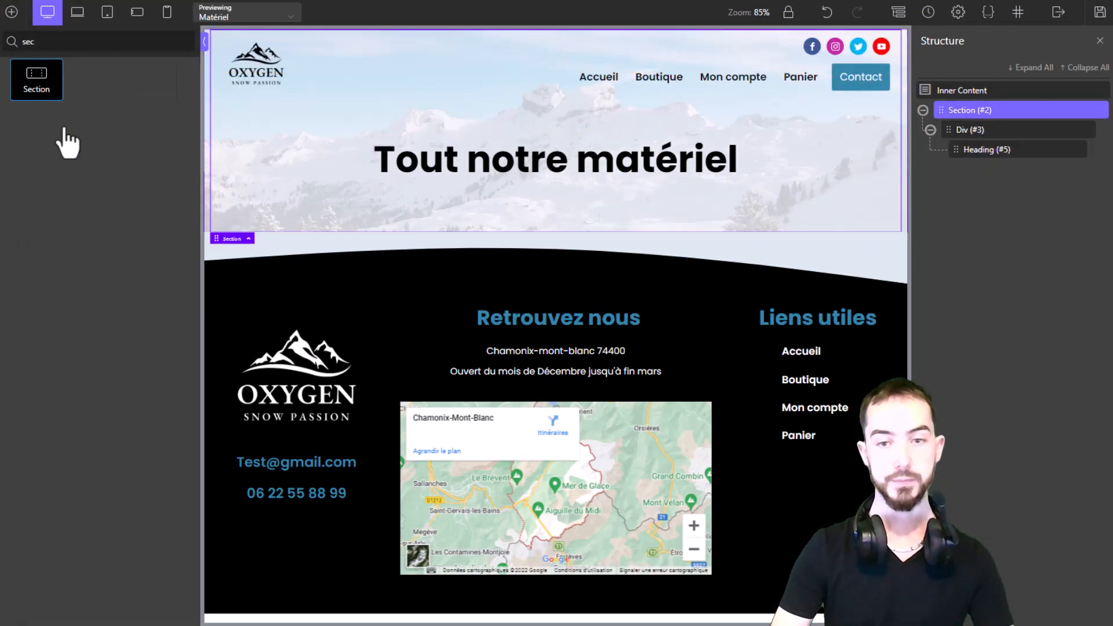
click(37, 84)
click(18, 211)
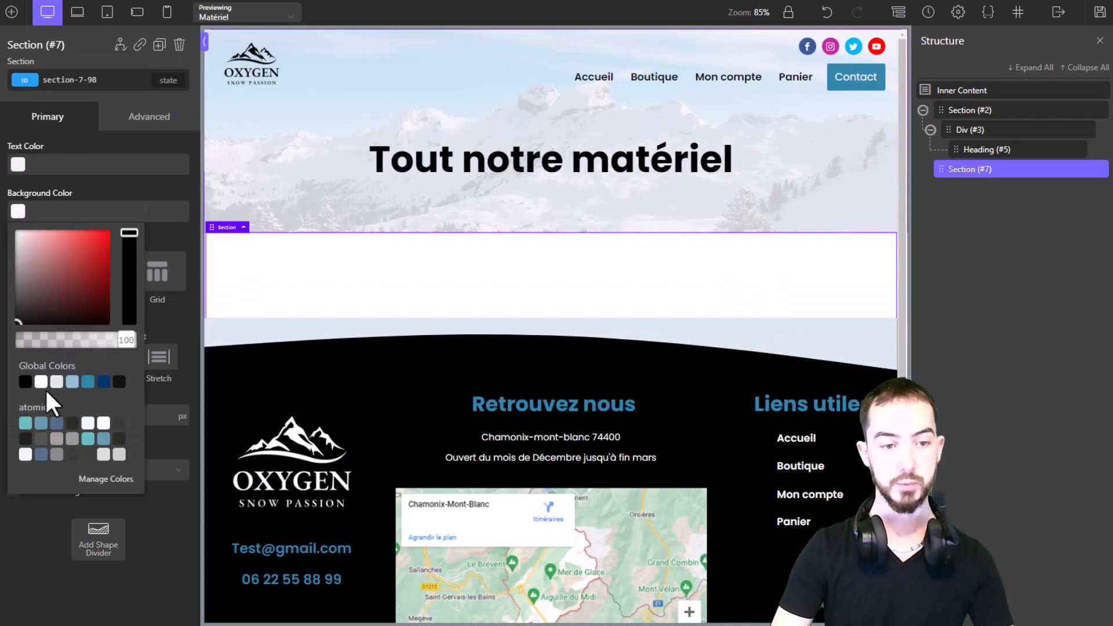
click(72, 381)
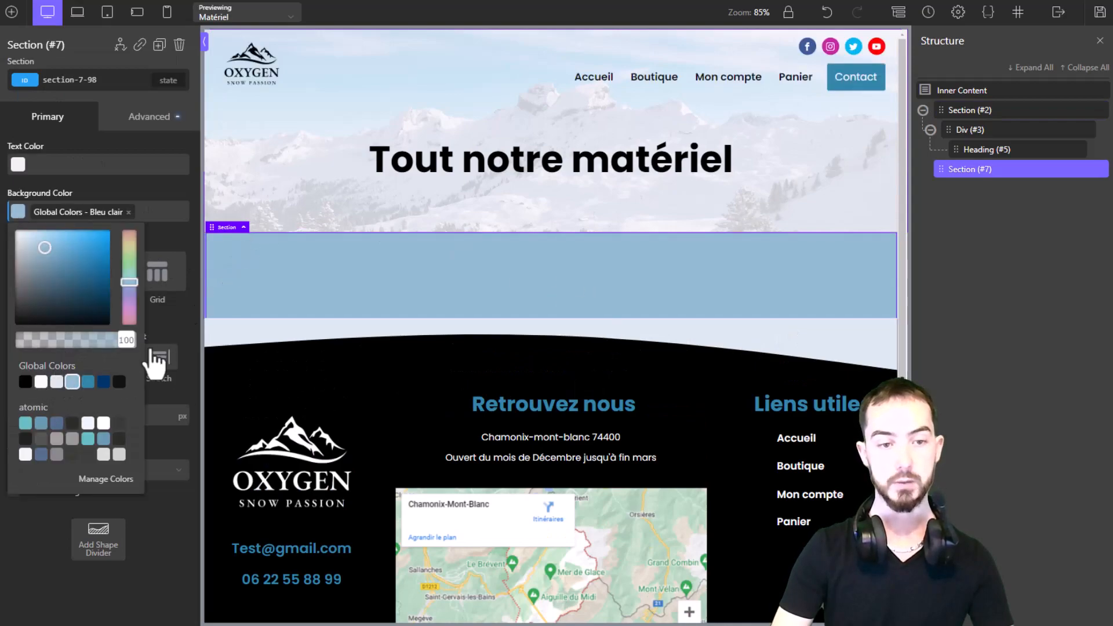
- Set the new section's background to the global color Bleu très clair and add an H2 heading inside it
click(56, 381)
click(12, 11)
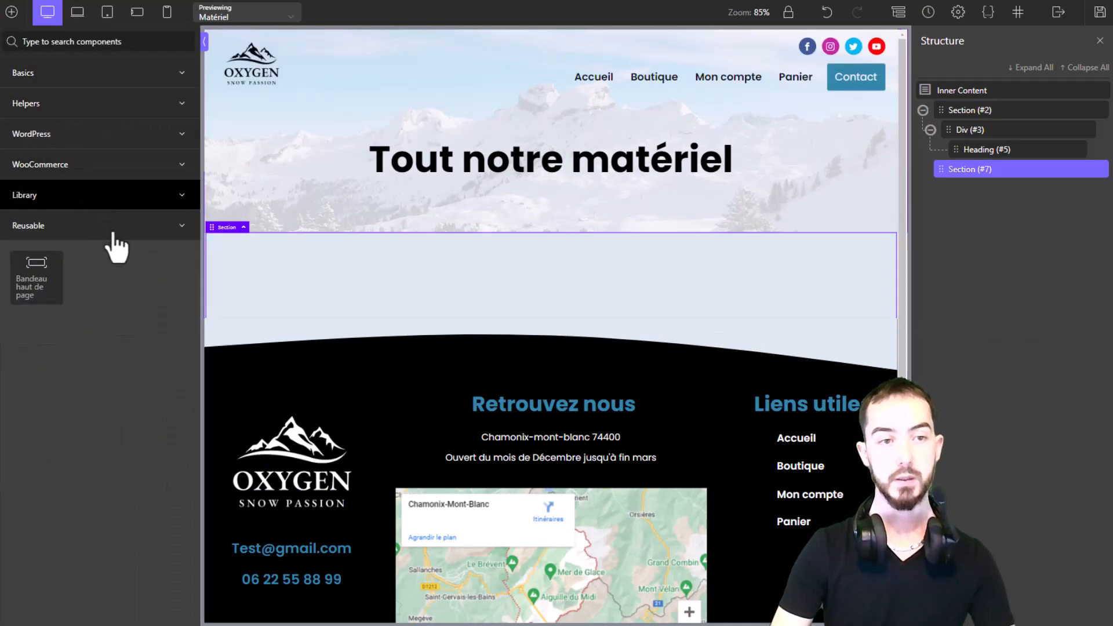
text(head)
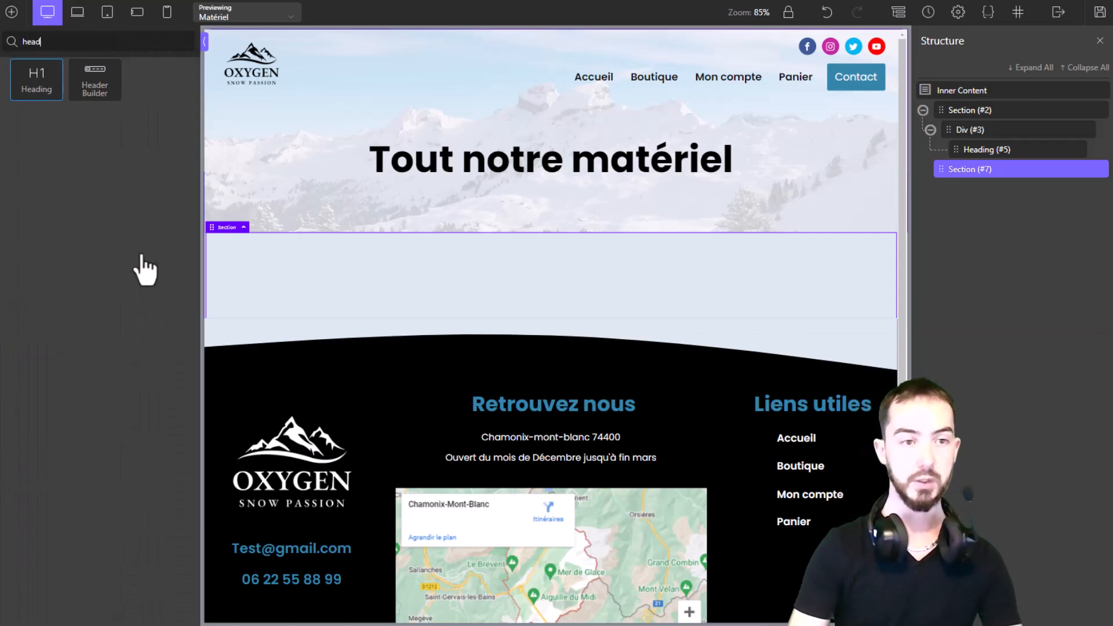
click(35, 81)
click(35, 418)
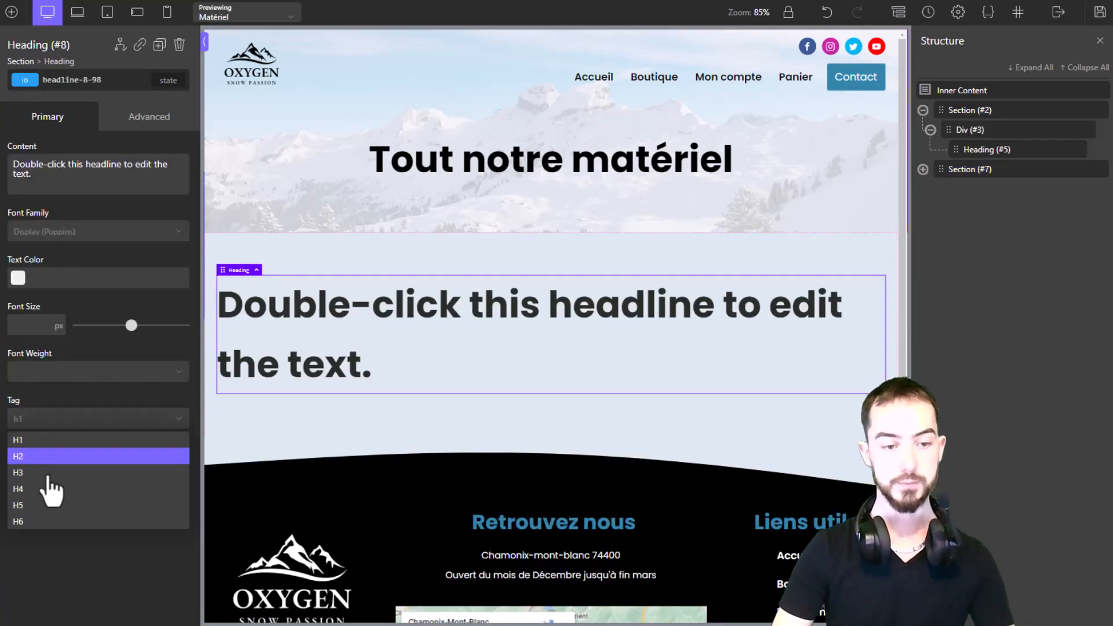
click(46, 454)
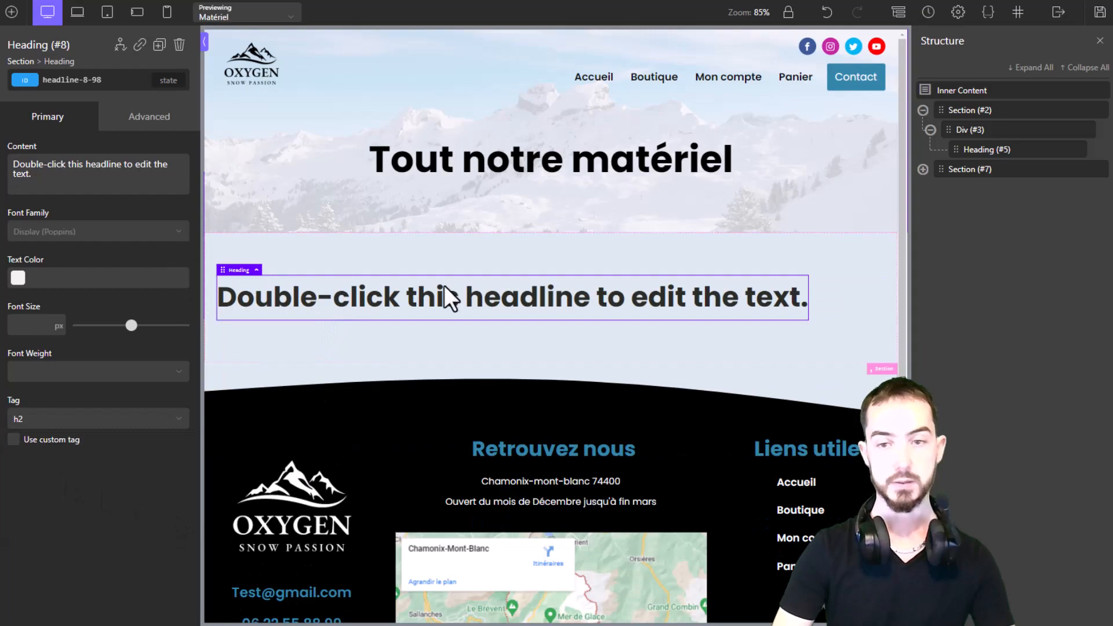
- Lay out the new section's child elements vertically and center them horizontally
click(954, 169)
click(35, 271)
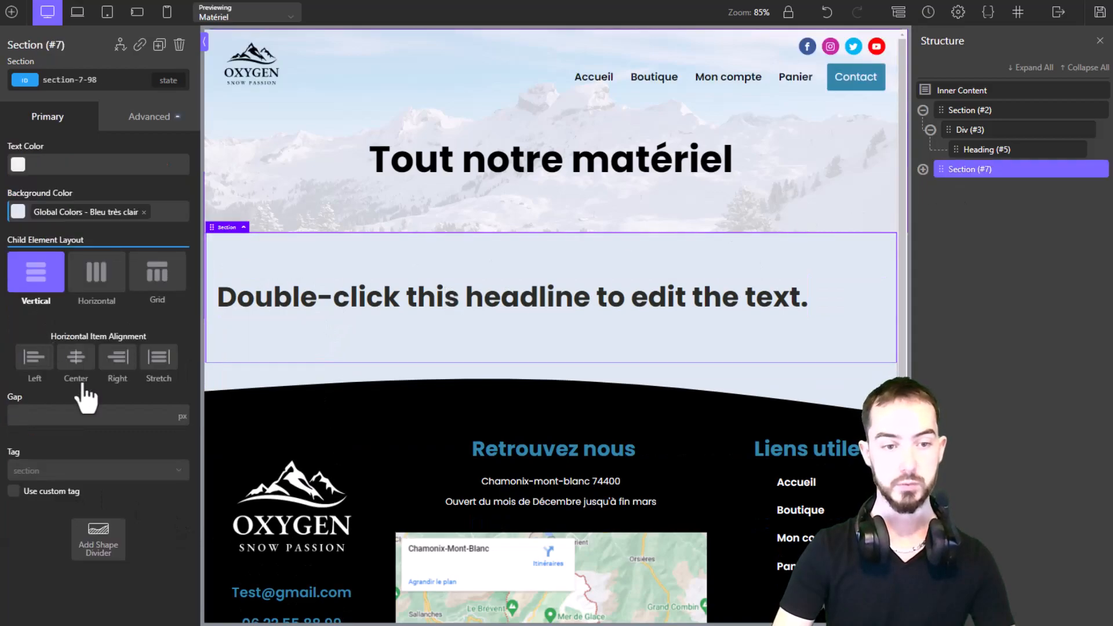
click(76, 356)
- Set the new section heading's text to "Découvrez tous nos matériels"
click(642, 297)
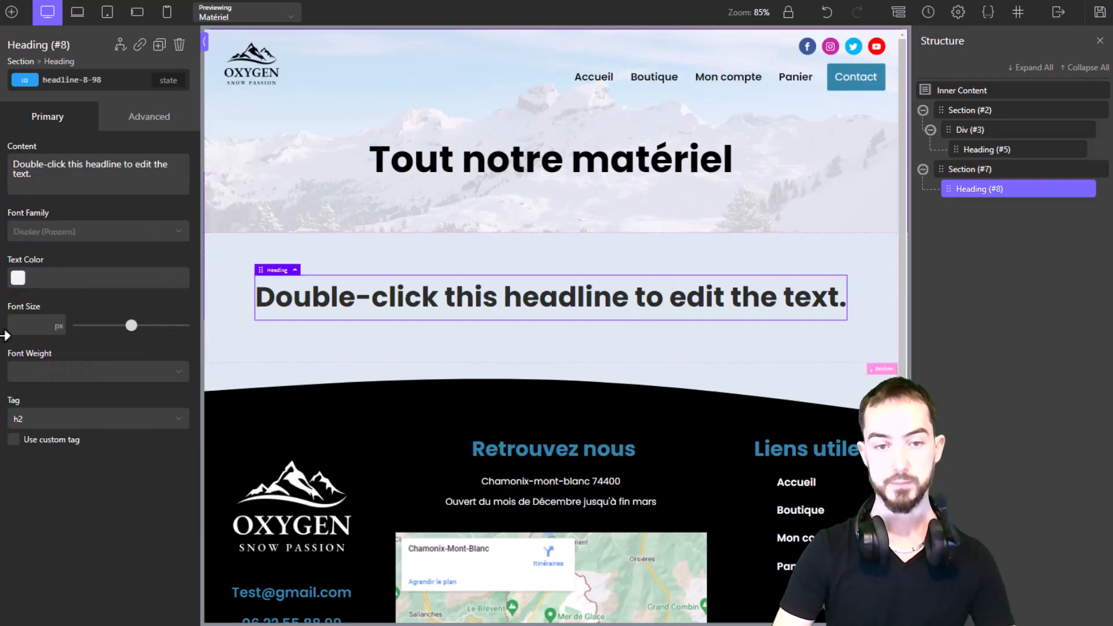
triple_click(91, 181)
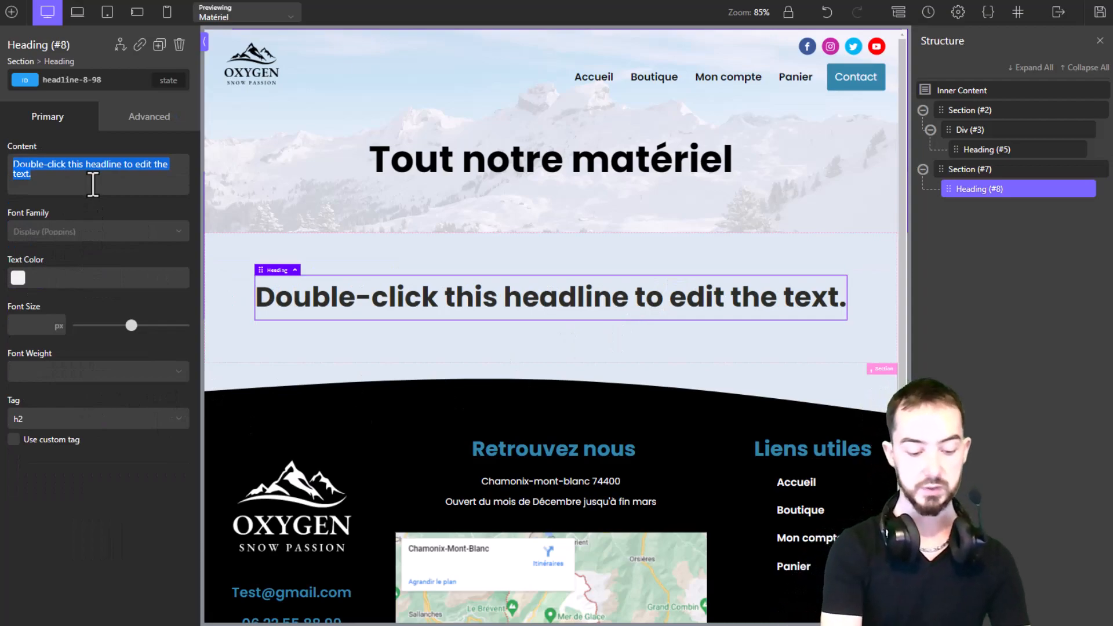
text(Décou)
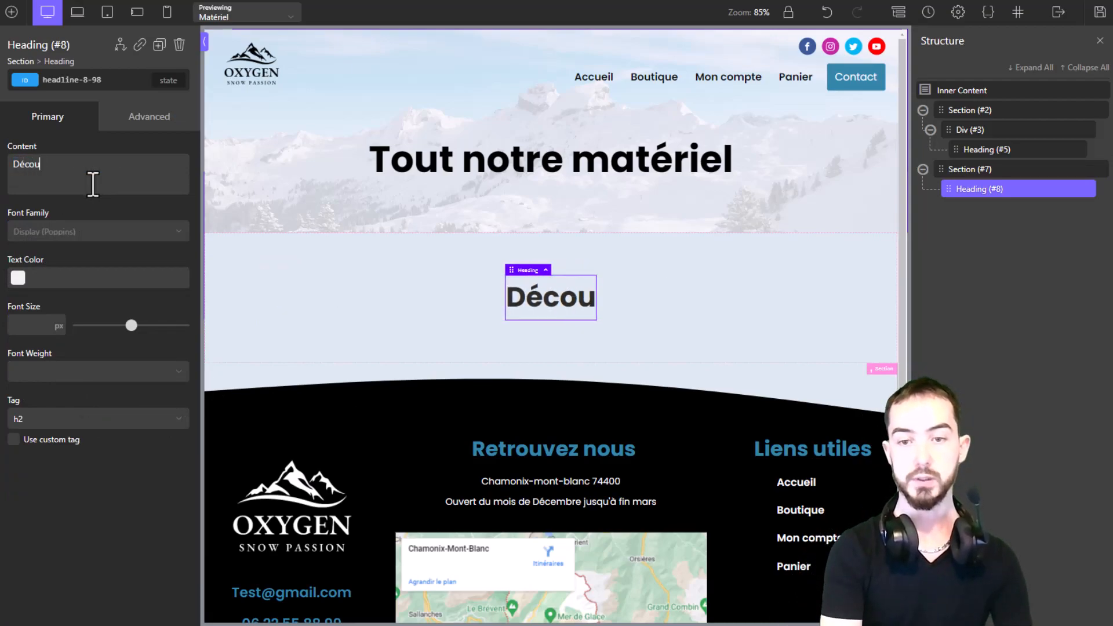
text(vrez tout)
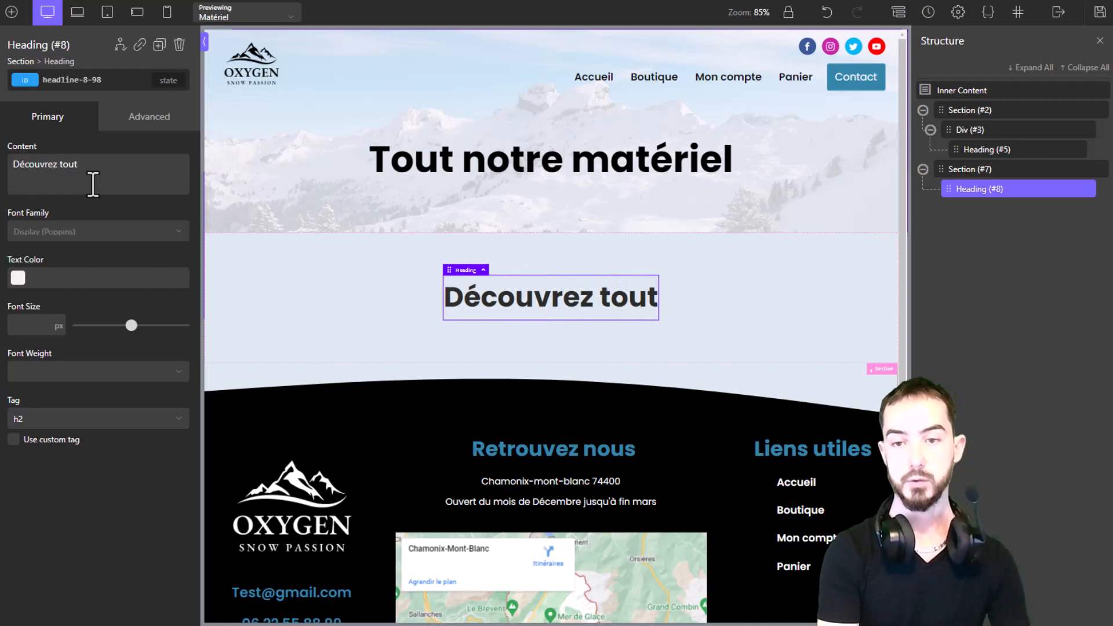
key(BackSpace)
text(s )
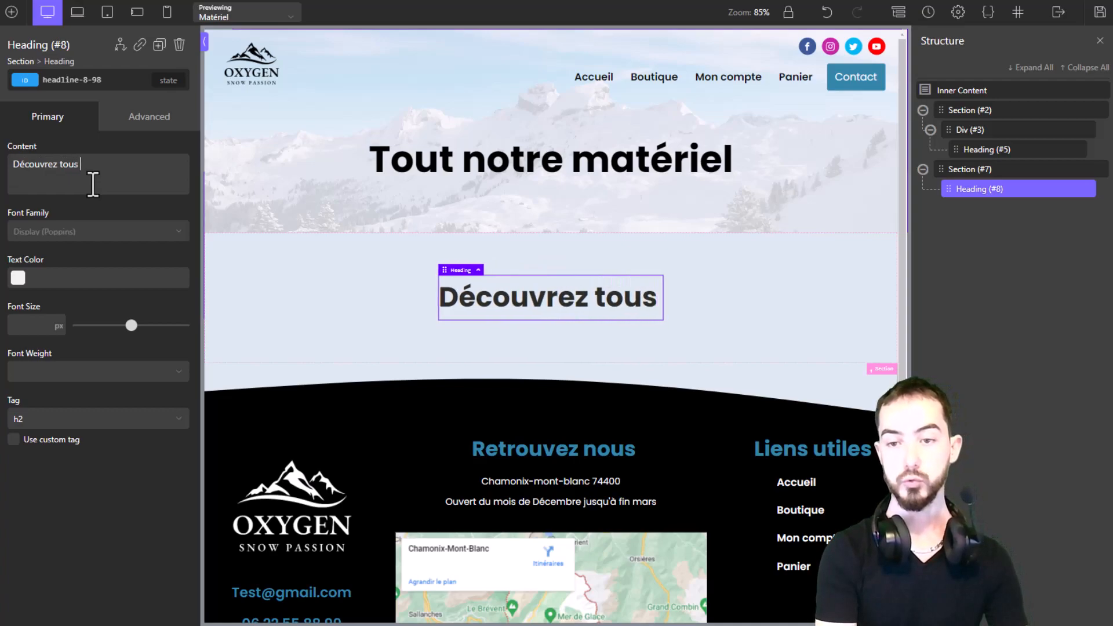
text(nos produits)
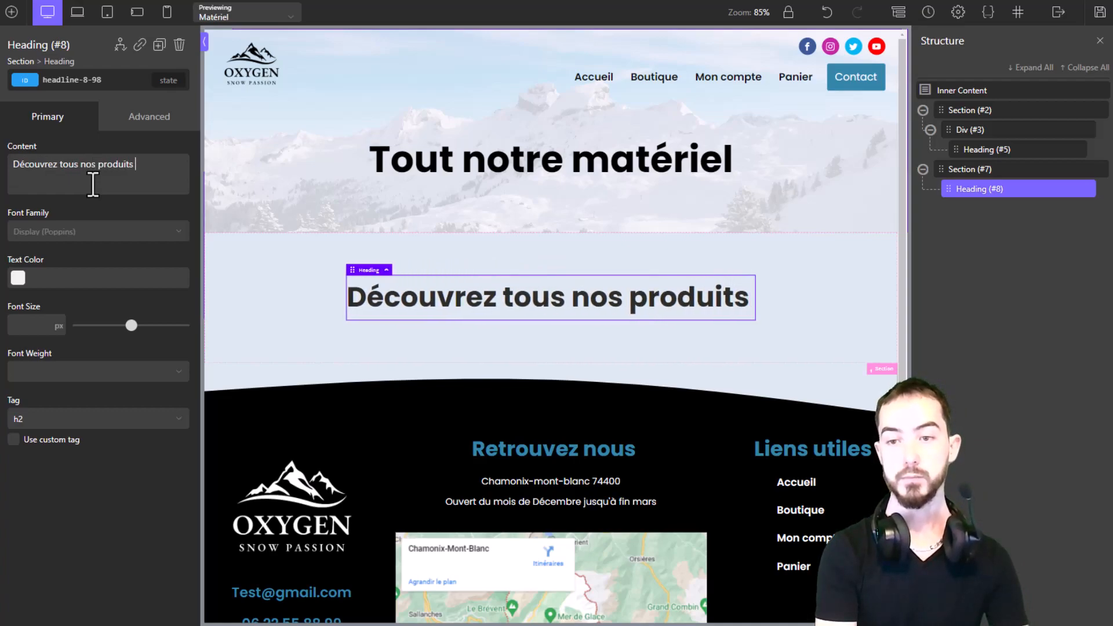
key(ctrl+BackSpace)
key(ctrl+BackSpace)
text(nos matér)
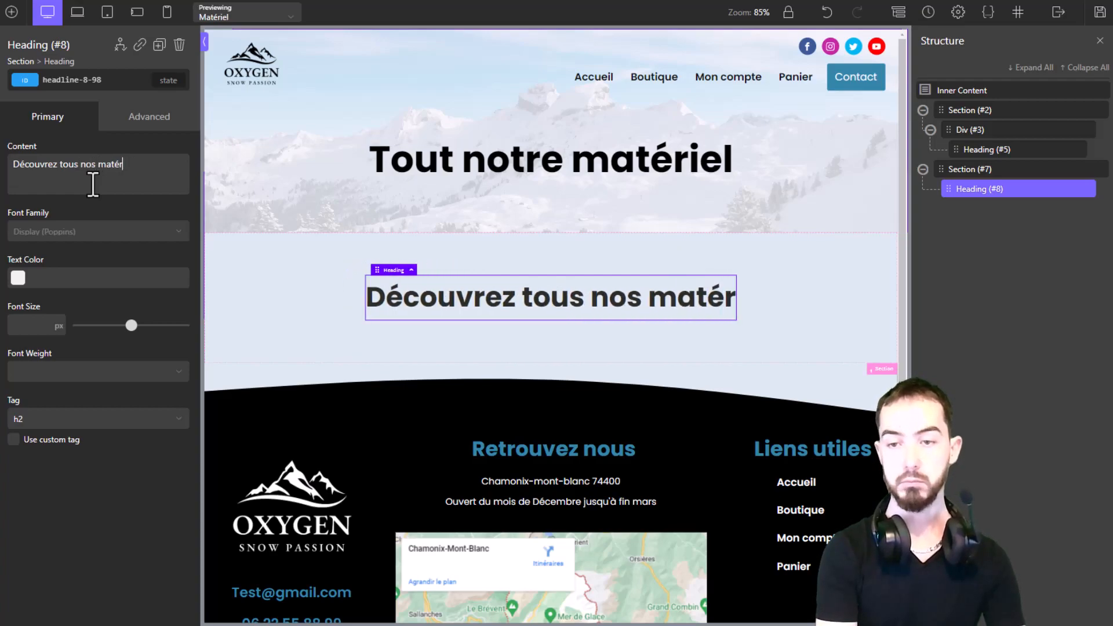
text(iels)
- Add a WooCommerce Products List below the "Découvrez tous nos matériels" heading
click(985, 169)
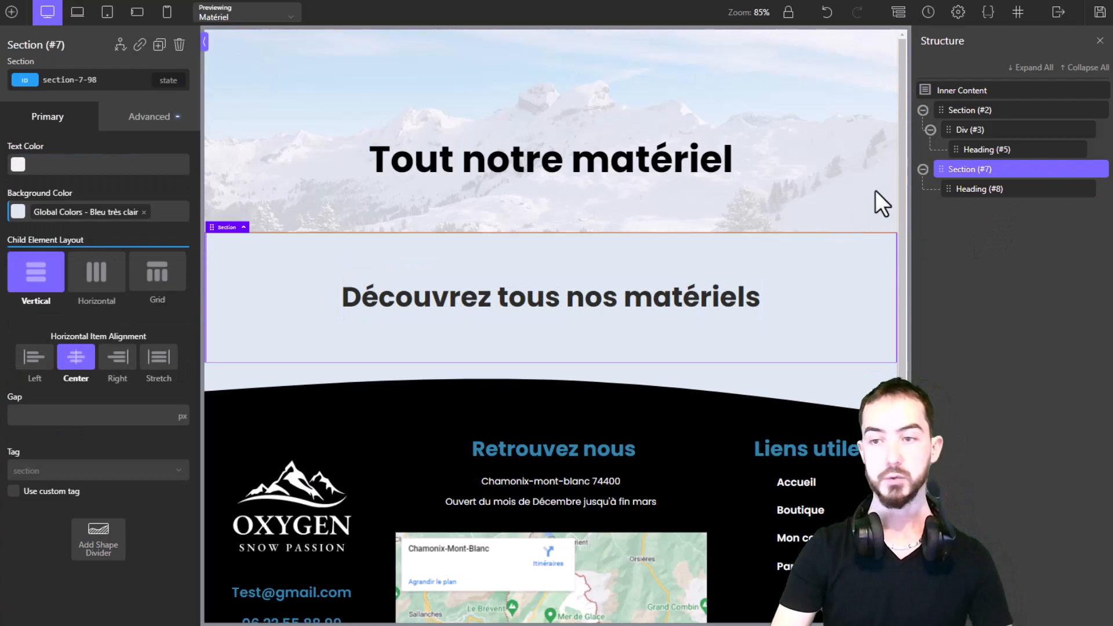
click(979, 189)
click(11, 12)
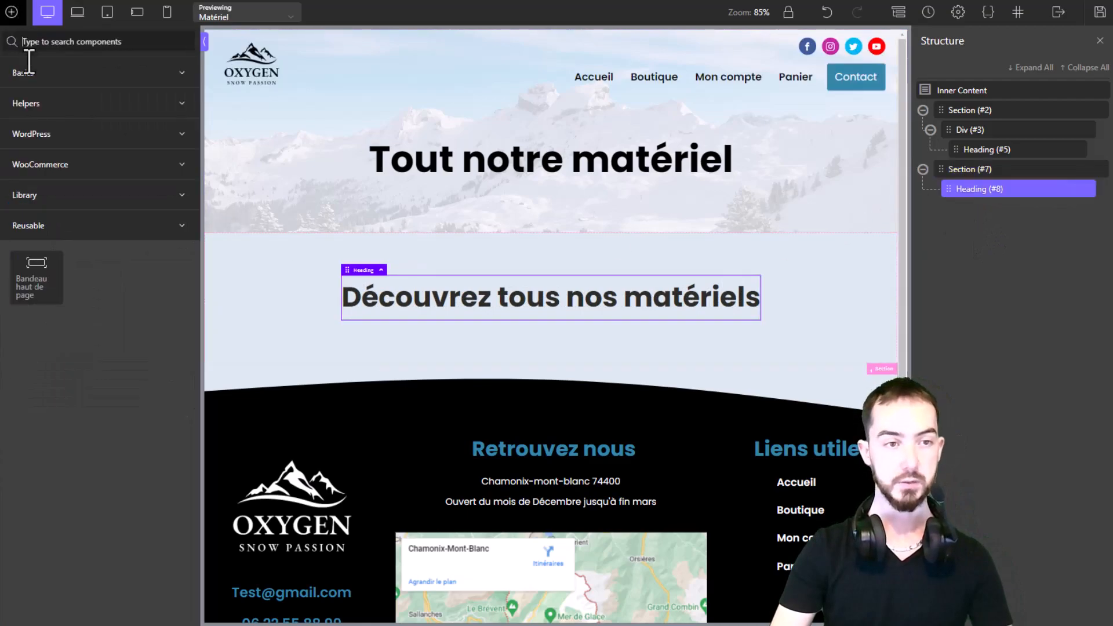
click(79, 164)
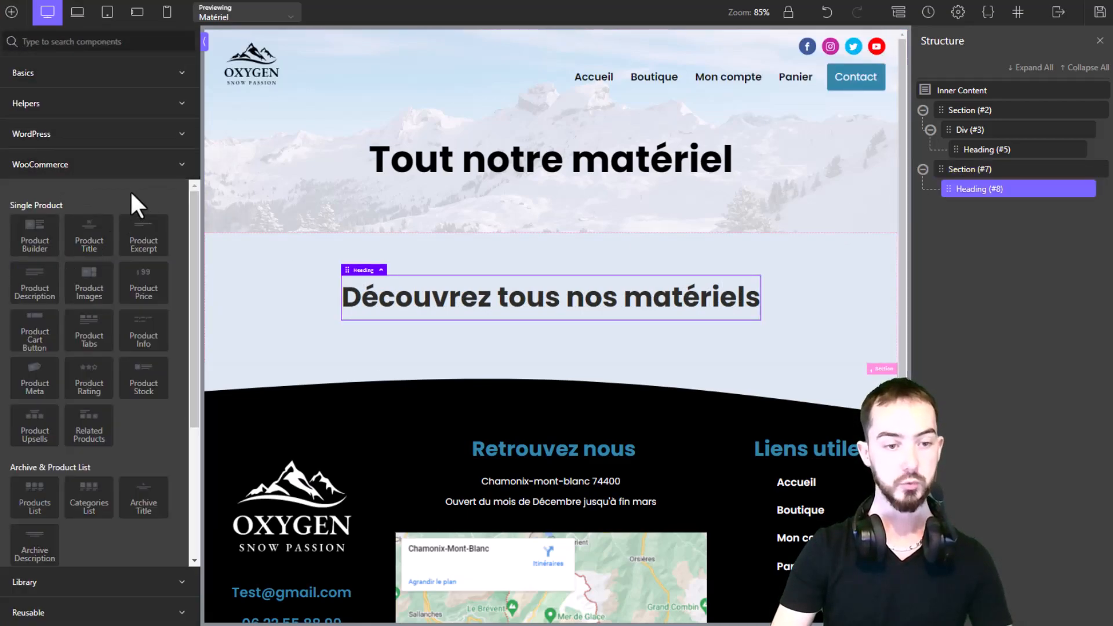
click(35, 499)
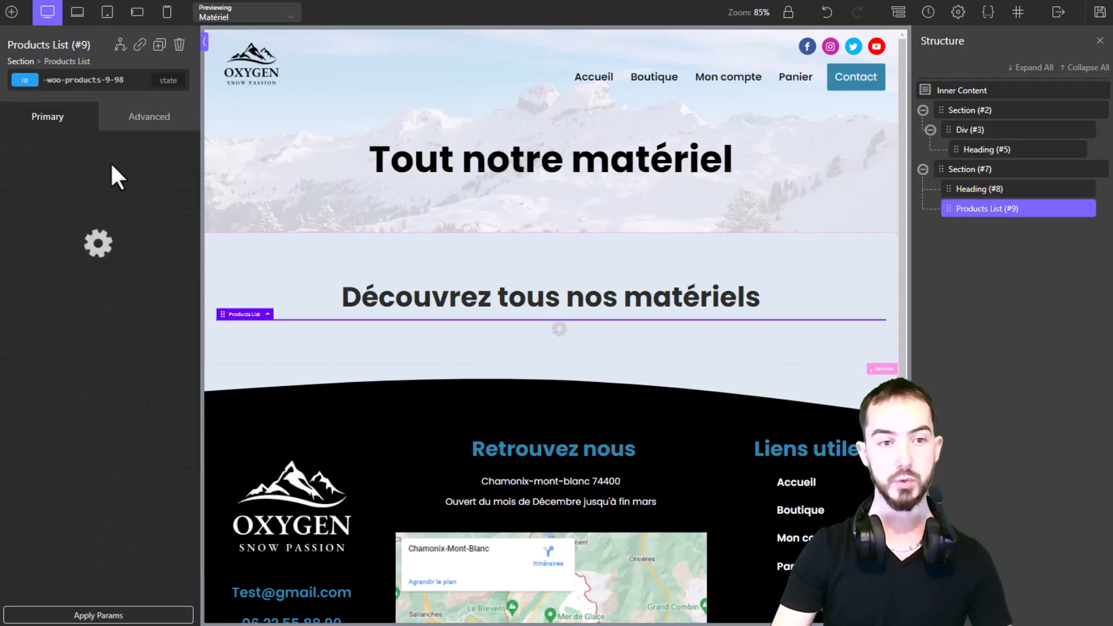
- Look through the custom query options of the Products List and set its query type to default
click(122, 164)
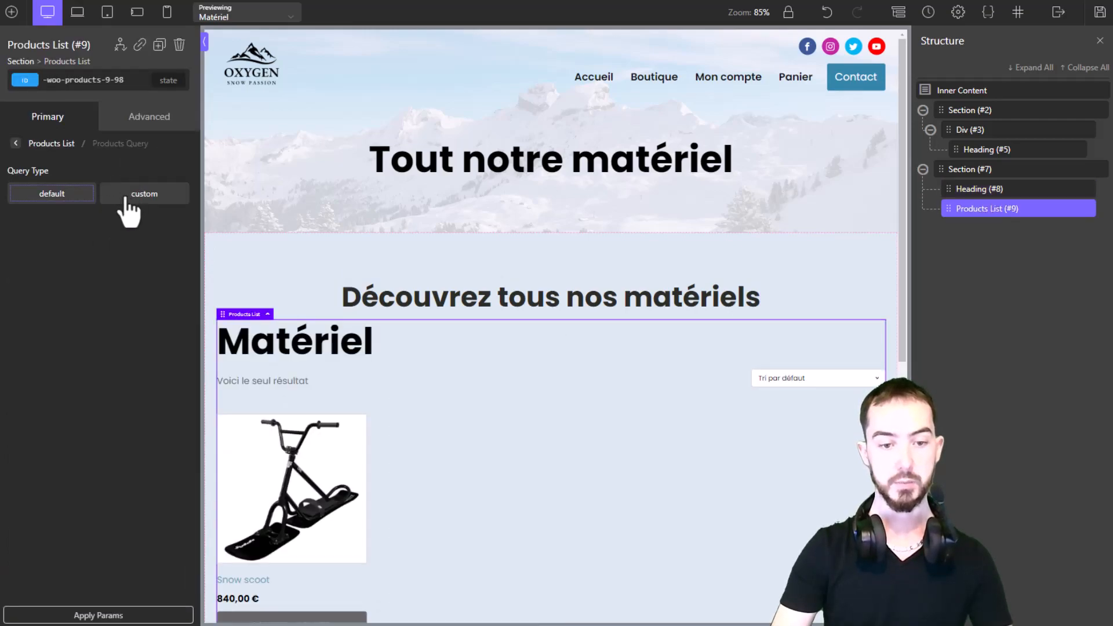
click(58, 196)
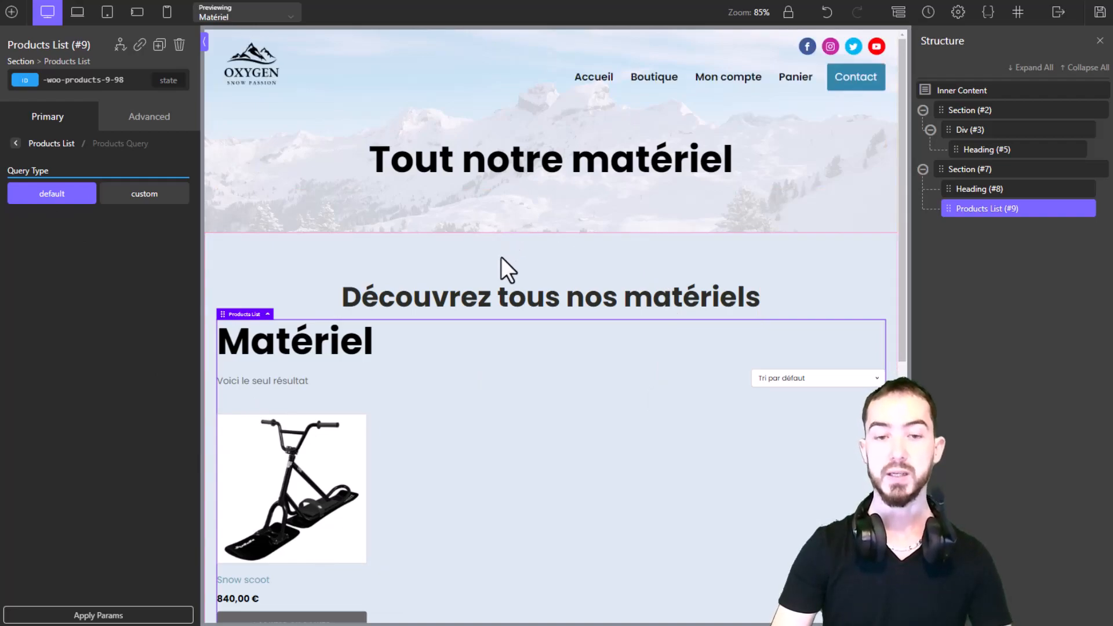
click(147, 195)
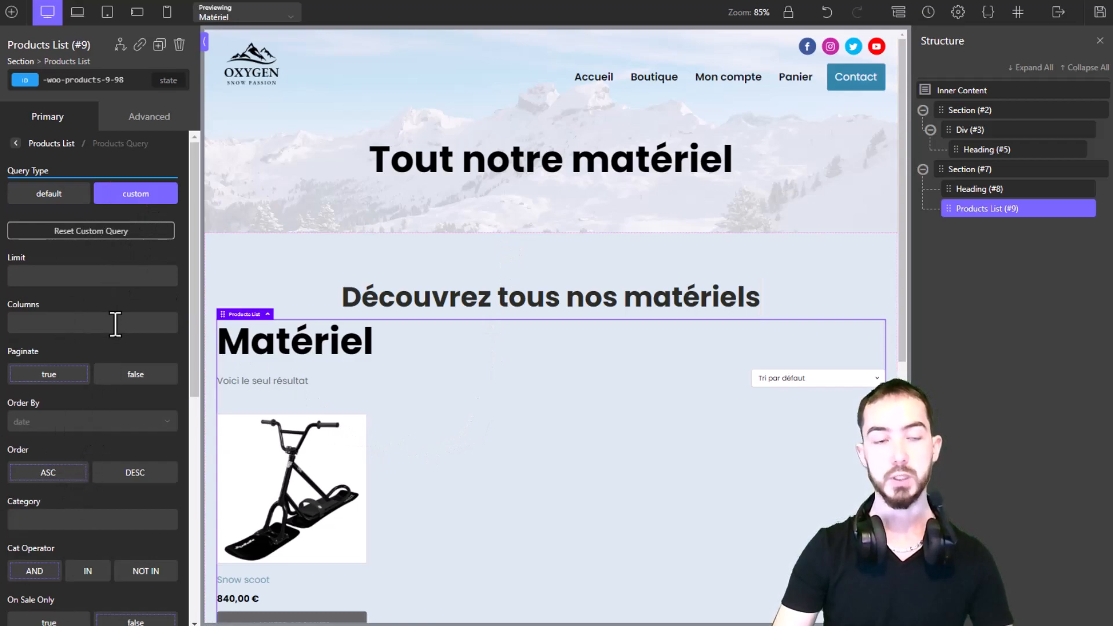
click(51, 197)
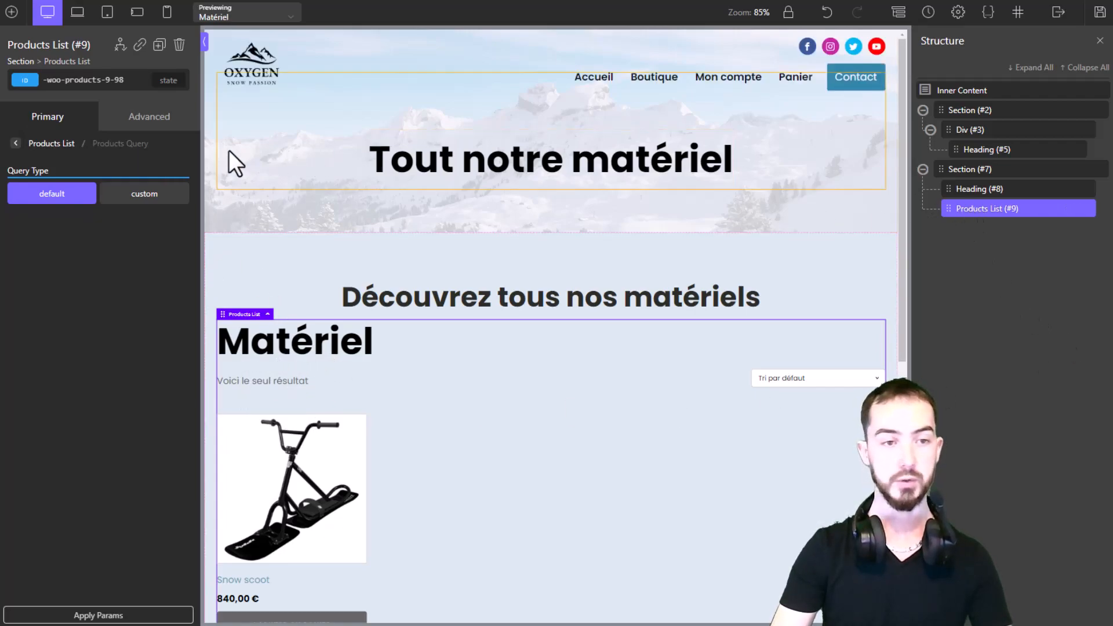
- Set the font size of the Products List's built-in heading to 0 px
click(41, 115)
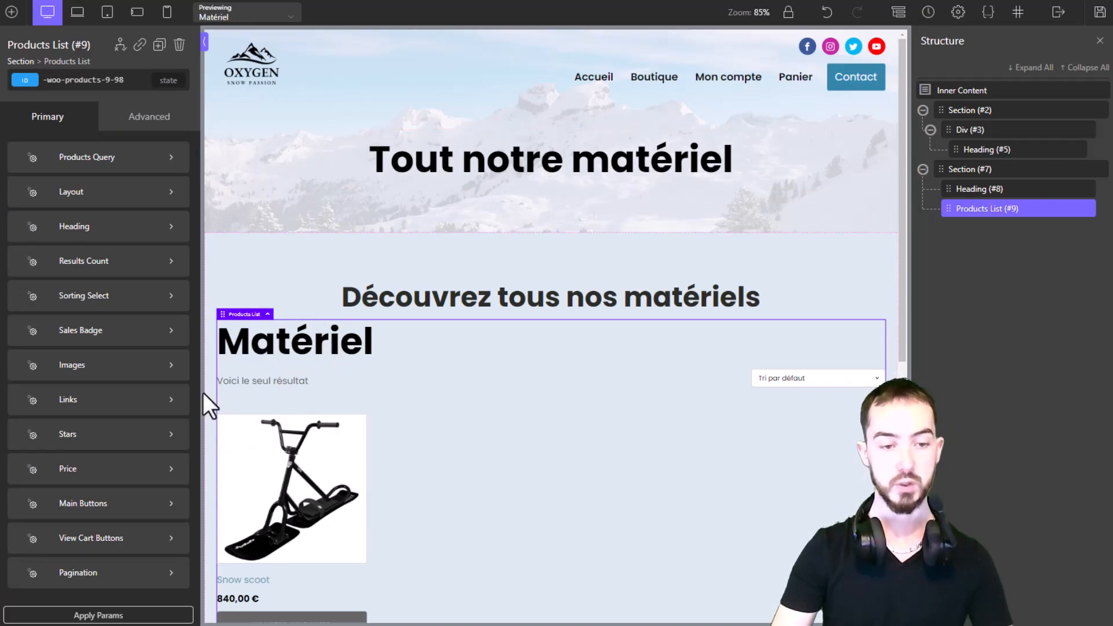
click(87, 231)
click(23, 237)
text(0)
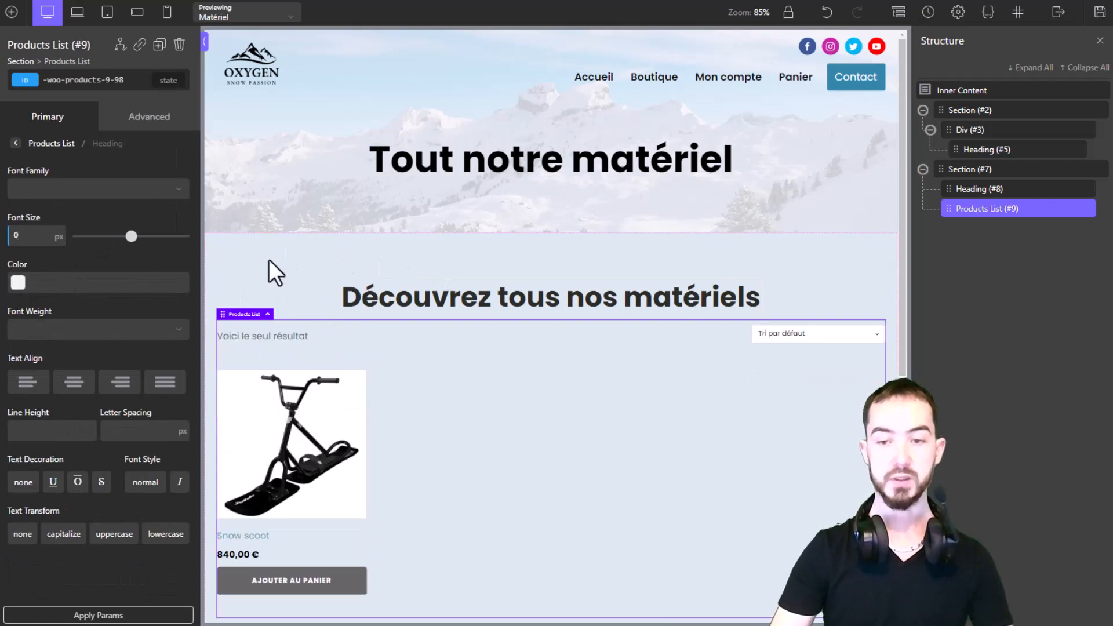
- Save the template and open the Matériel category page on the site's frontend
click(1101, 13)
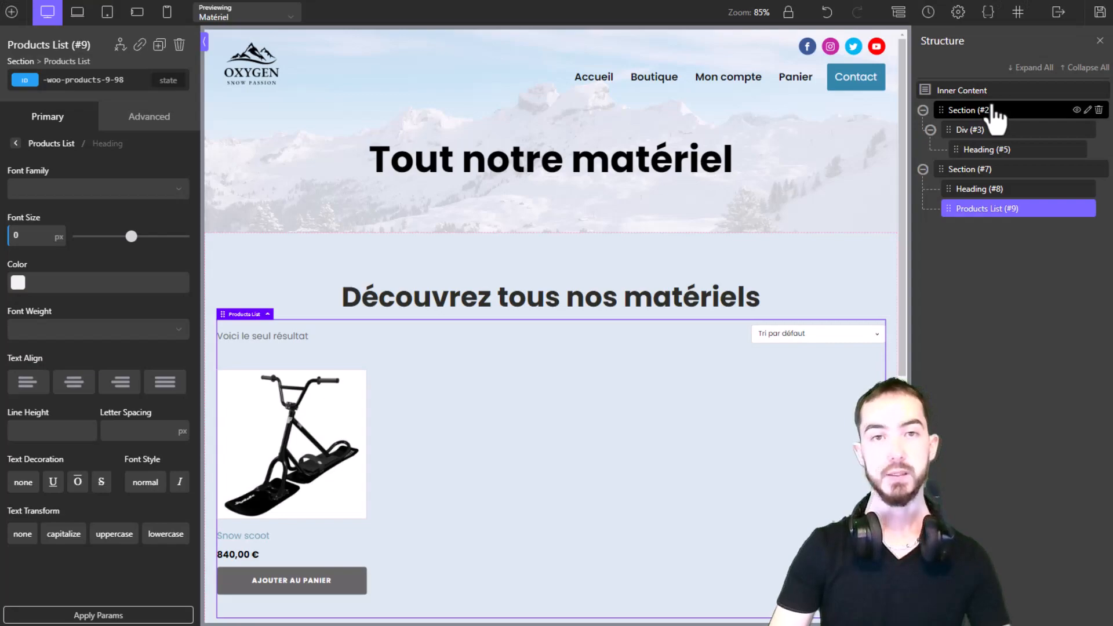
click(1059, 13)
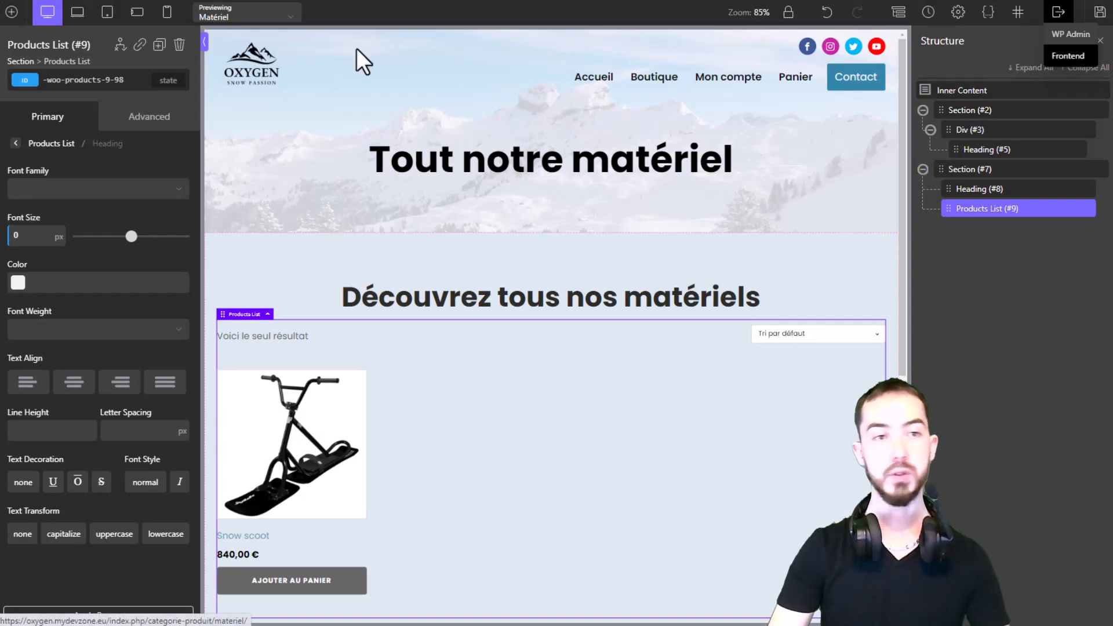
click(177, 0)
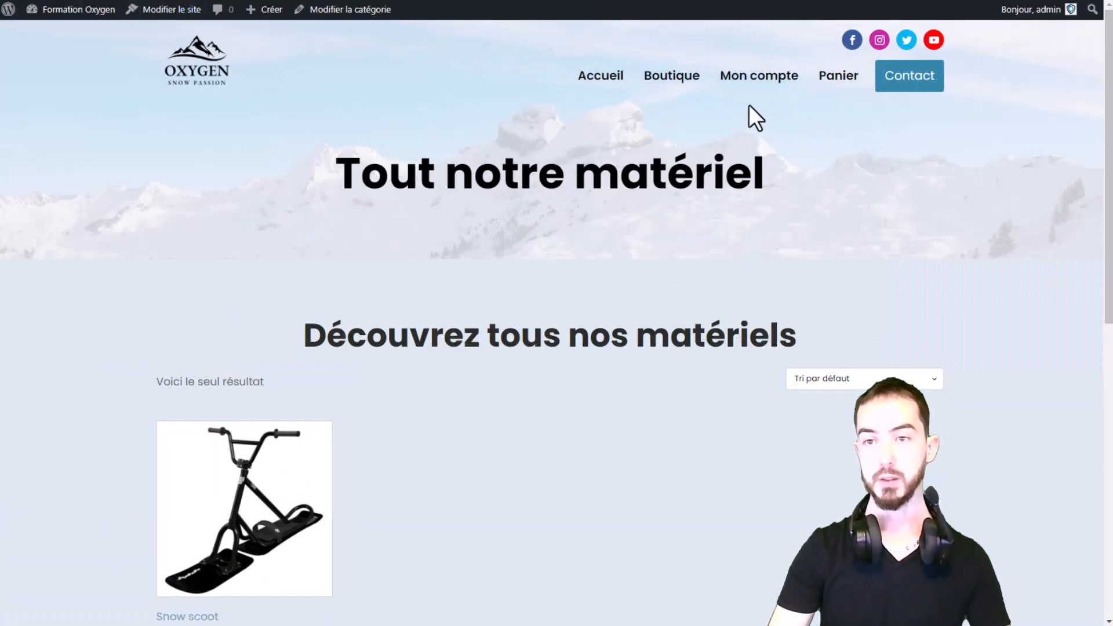
- Open the Pantalon Neige product from the Boutique page and follow its Pantalon category link
click(674, 78)
scroll(882, 193, down, 1)
scroll(883, 193, down, 2)
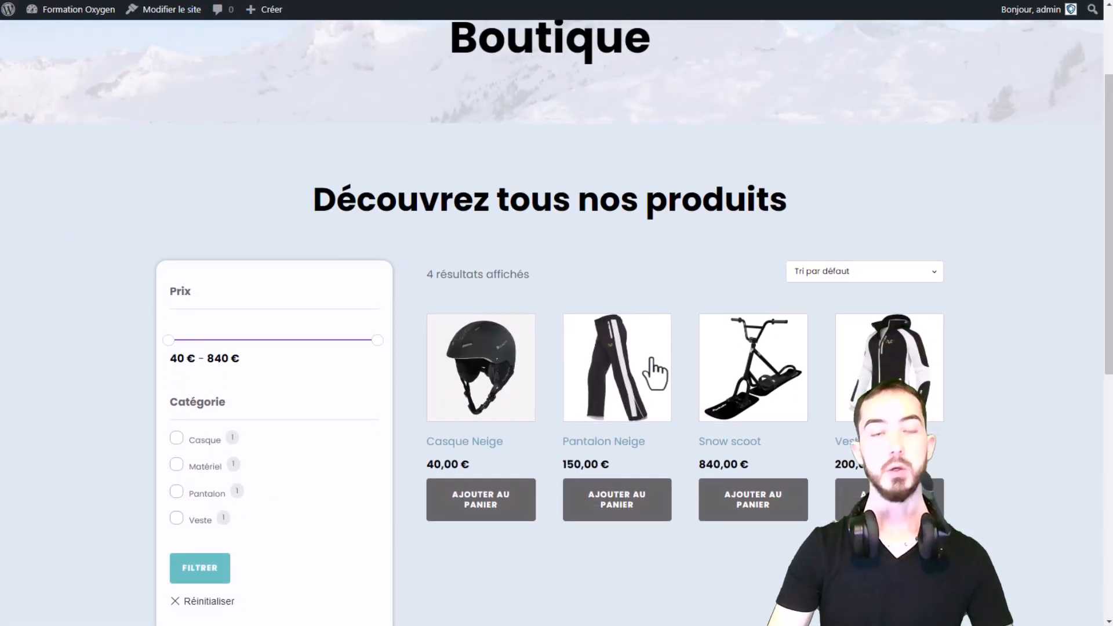
click(589, 359)
scroll(637, 278, down, 3)
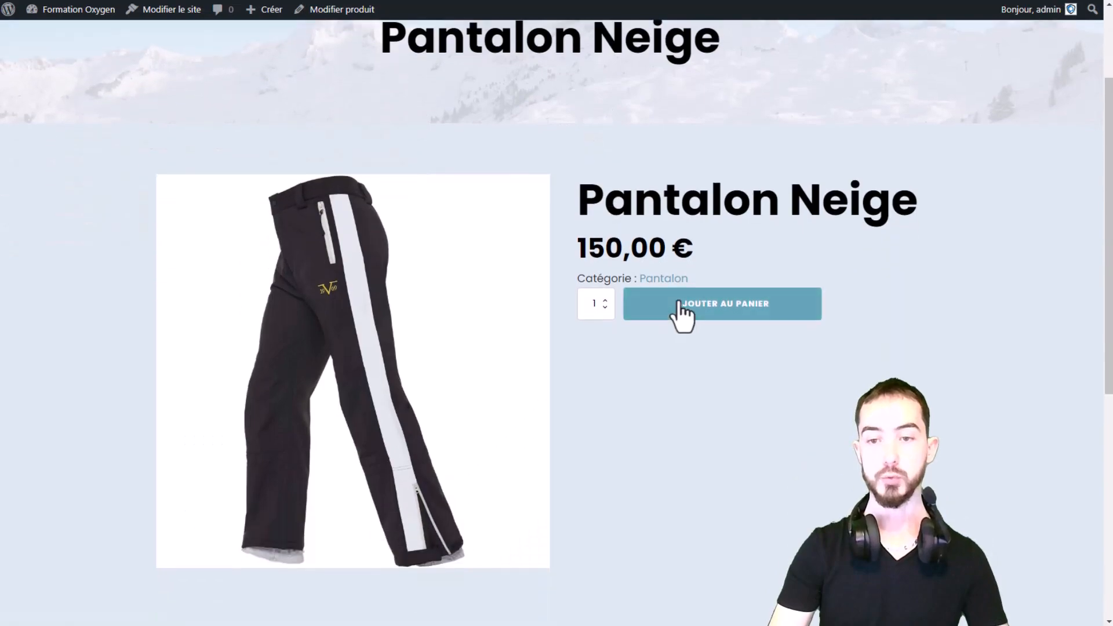
click(660, 280)
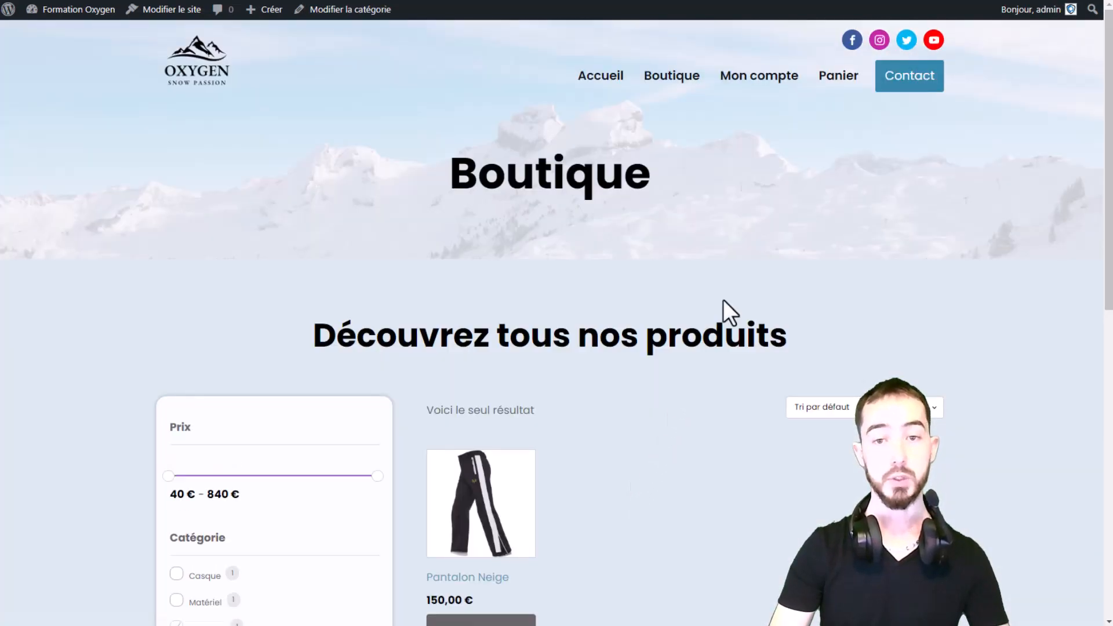
- Add the Matériel category to the product filter on the Pantalon page and apply the filter
scroll(577, 200, down, 1)
scroll(577, 200, down, 3)
click(176, 397)
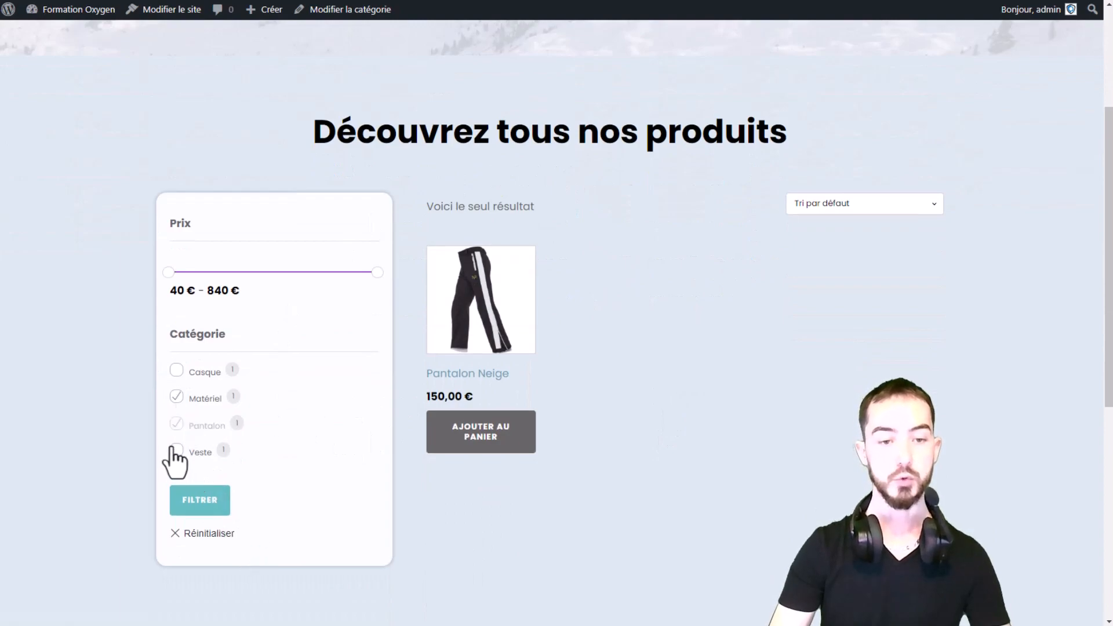
click(199, 507)
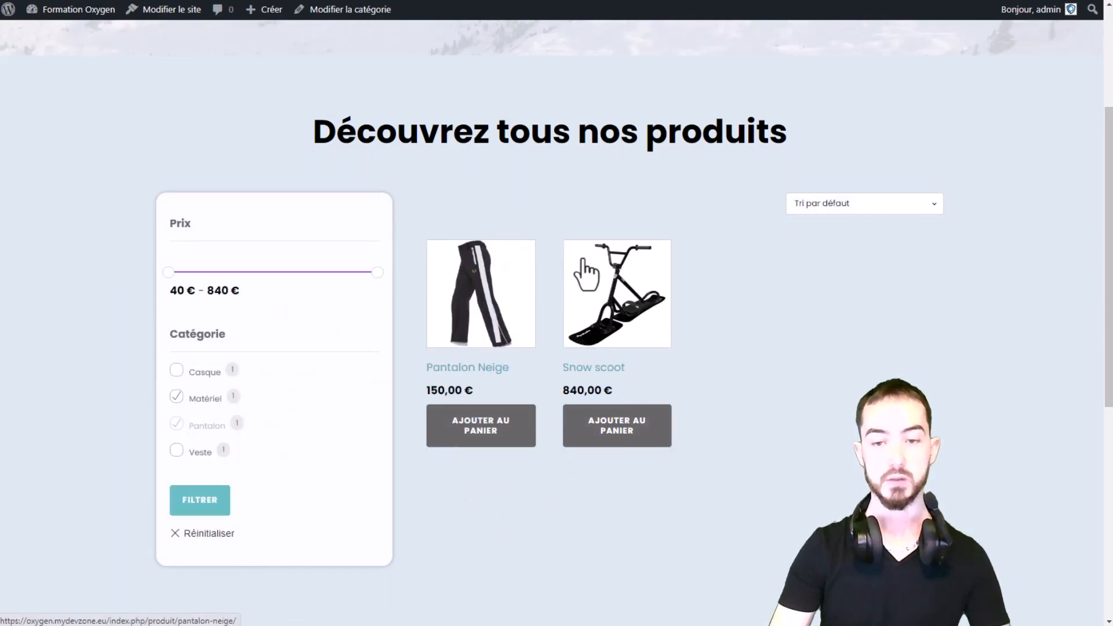
- Open the filtered Snow scoot product, follow its Matériel category link and examine the category page's title and product list
click(606, 343)
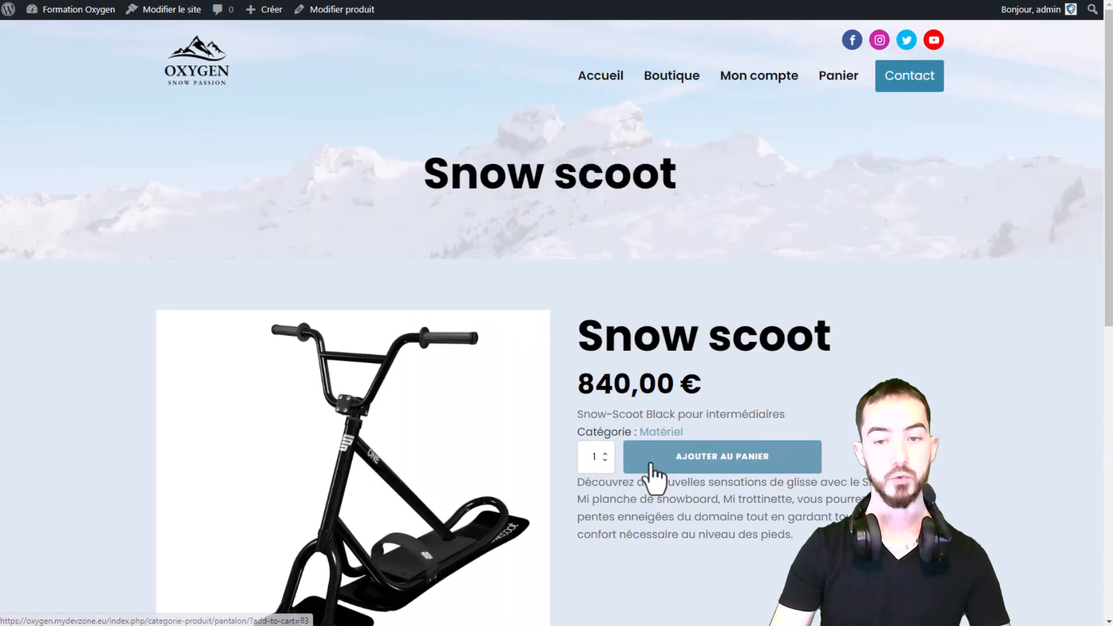
click(662, 435)
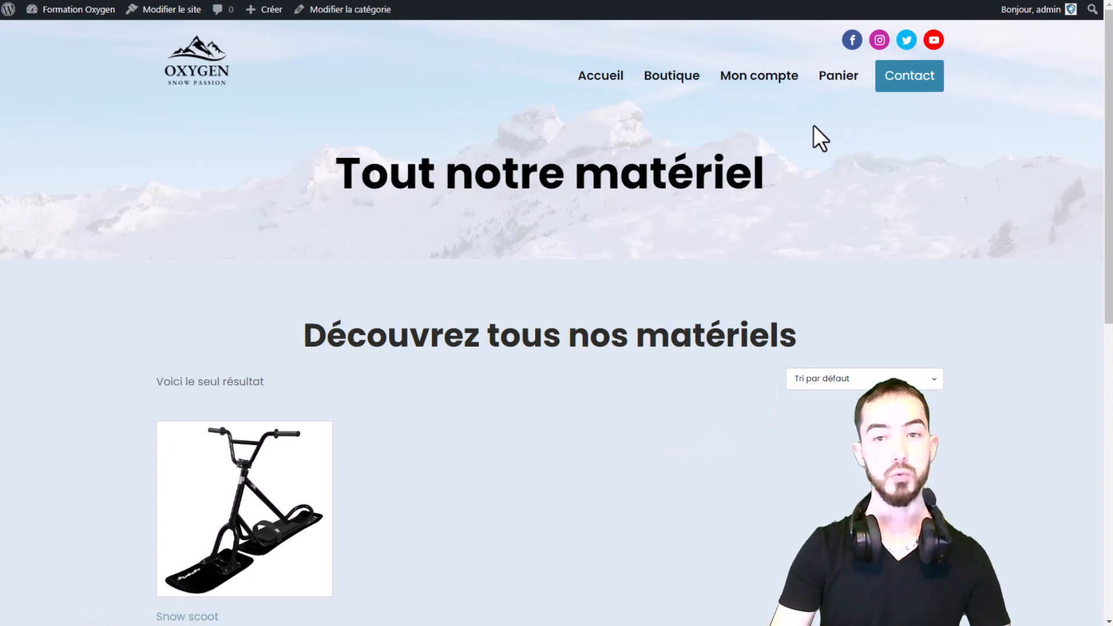
scroll(712, 415, down, 3)
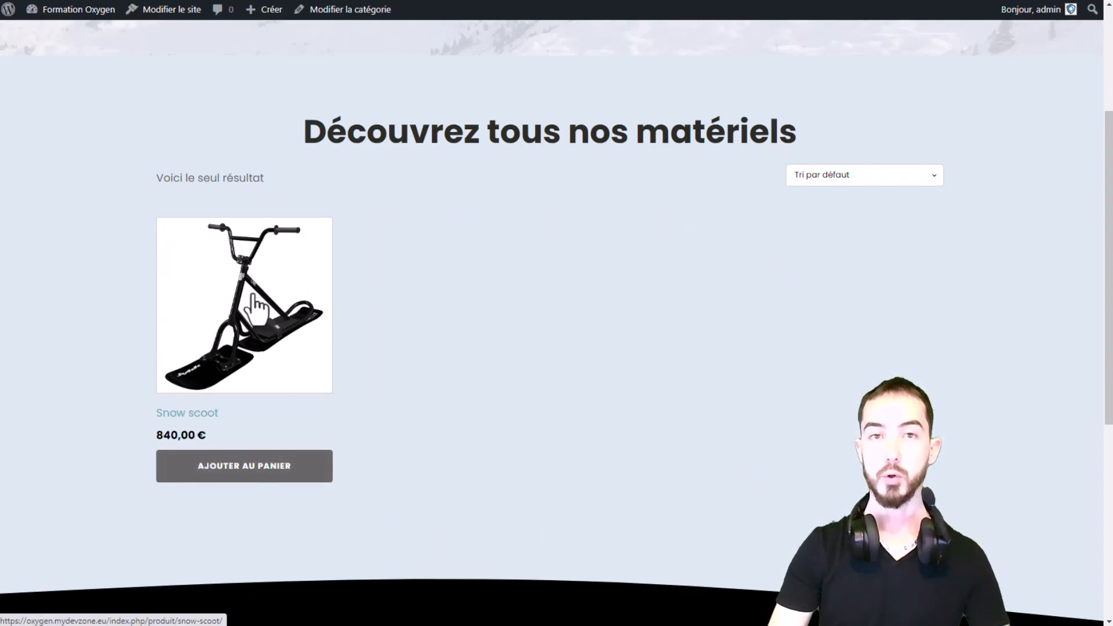
scroll(257, 307, up, 3)
scroll(209, 449, down, 2)
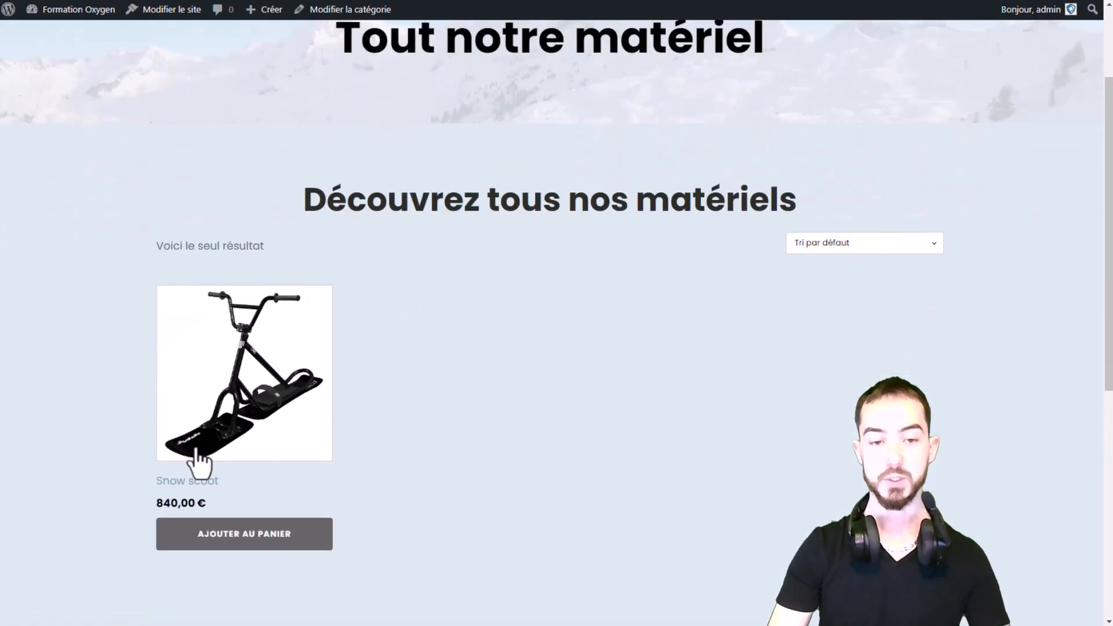
- Return to the Boutique page and reach the Matériel category page again through the Snow scoot product
scroll(413, 383, up, 2)
click(689, 84)
scroll(499, 475, down, 2)
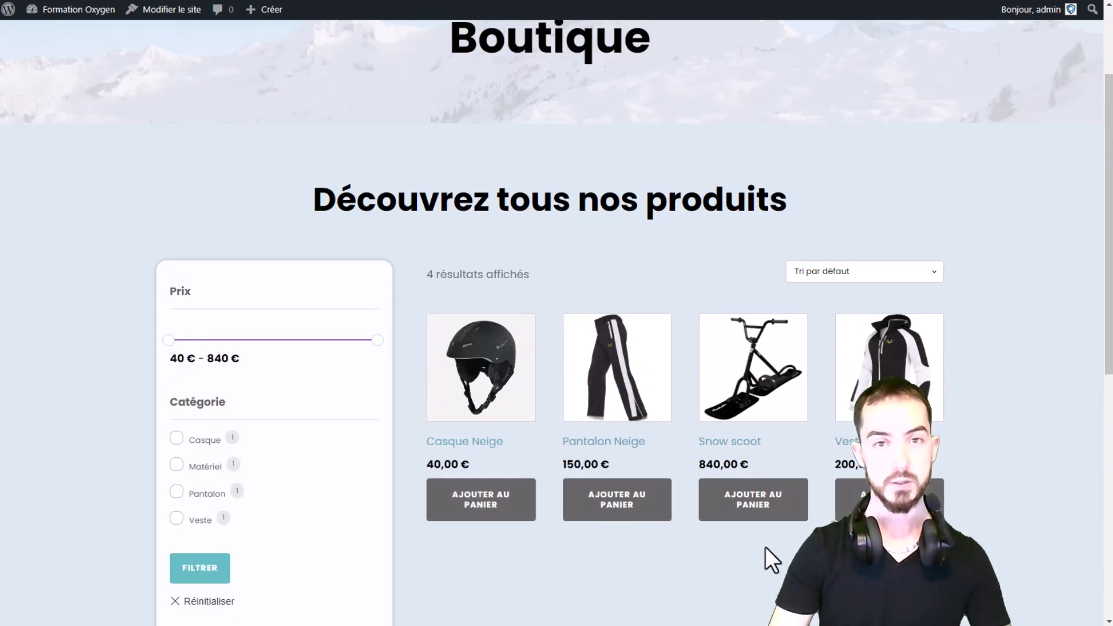
scroll(753, 406, up, 2)
click(744, 533)
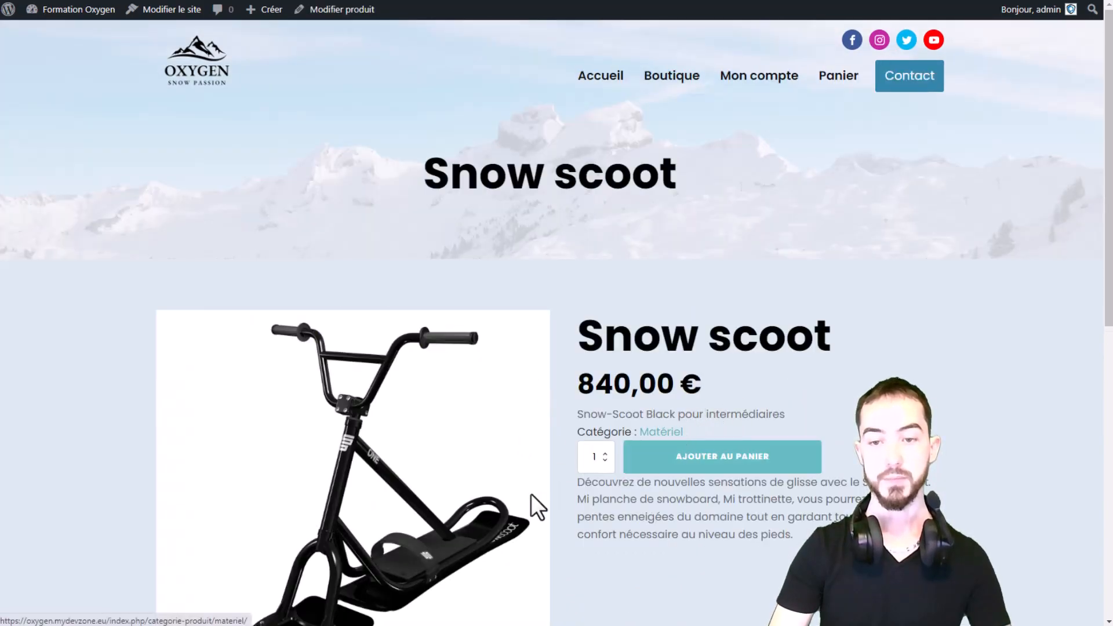
scroll(579, 348, down, 3)
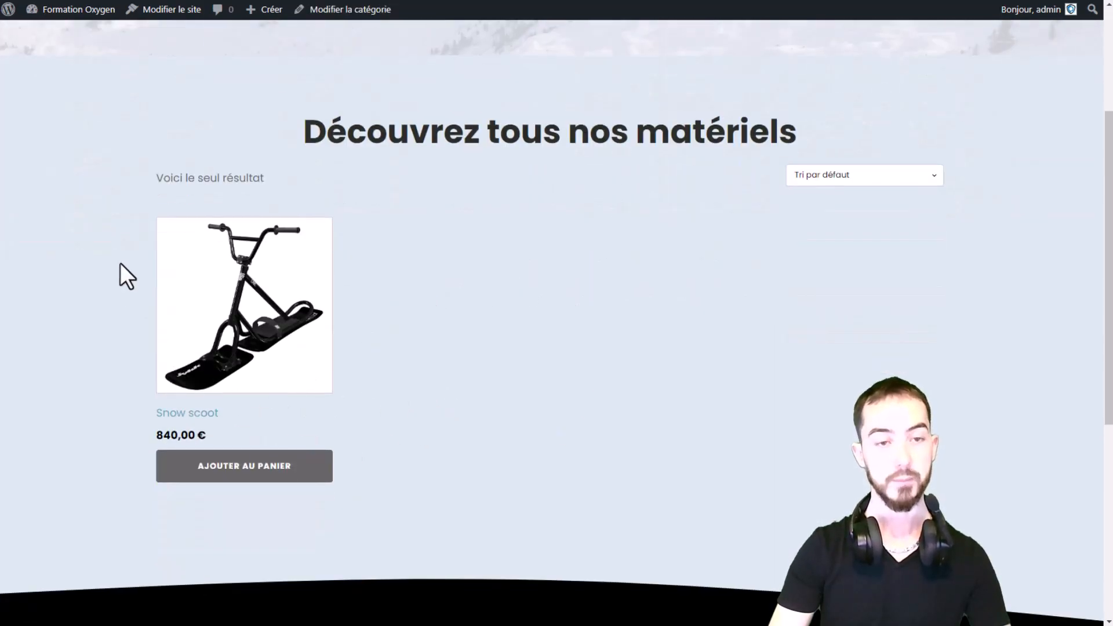